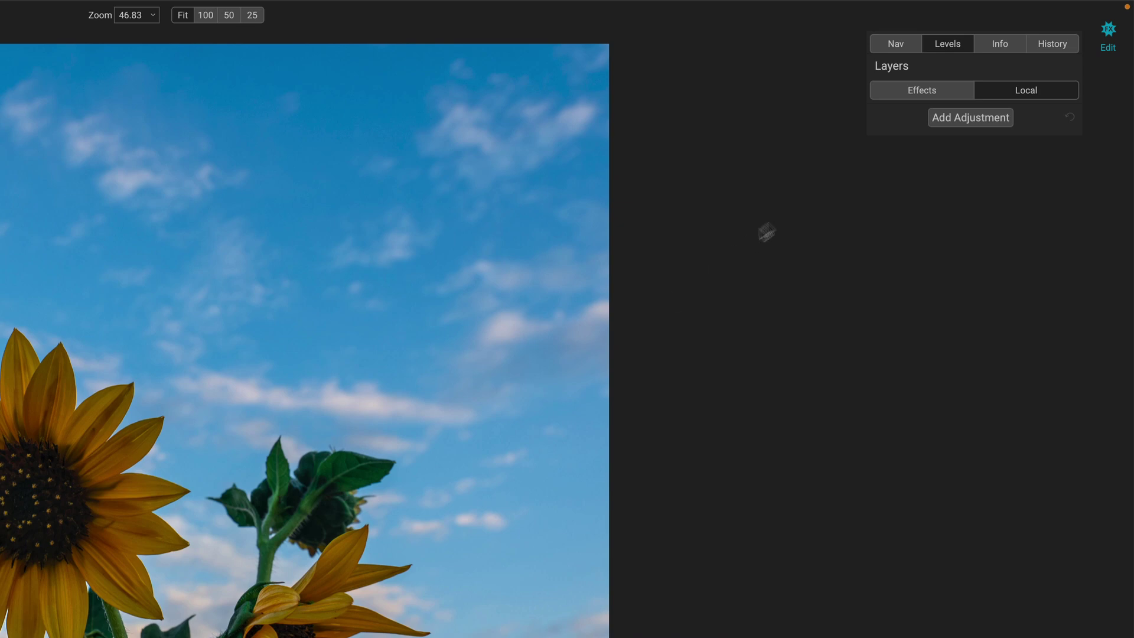
- Add a new local adjustment layer, raise the brush flow to 100 and enable Perfect Brush
{"action": "left_click", "coordinate": [953, 116]}
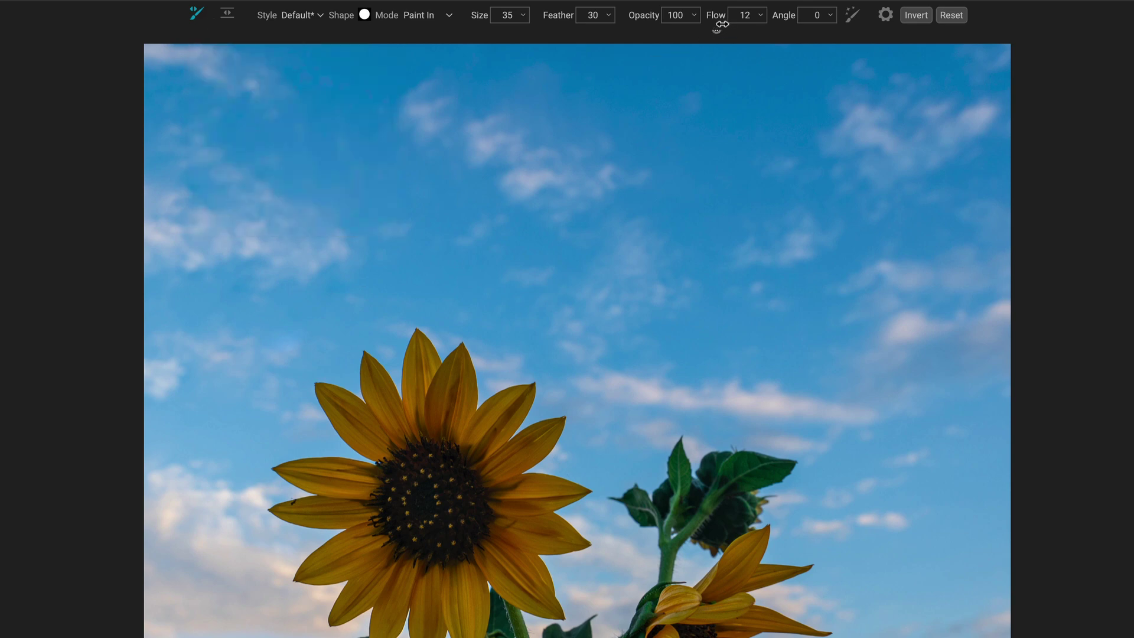
{"action": "left_click_drag", "start_coordinate": [722, 24], "coordinate": [792, 18]}
{"action": "mouse_move", "coordinate": [852, 24]}
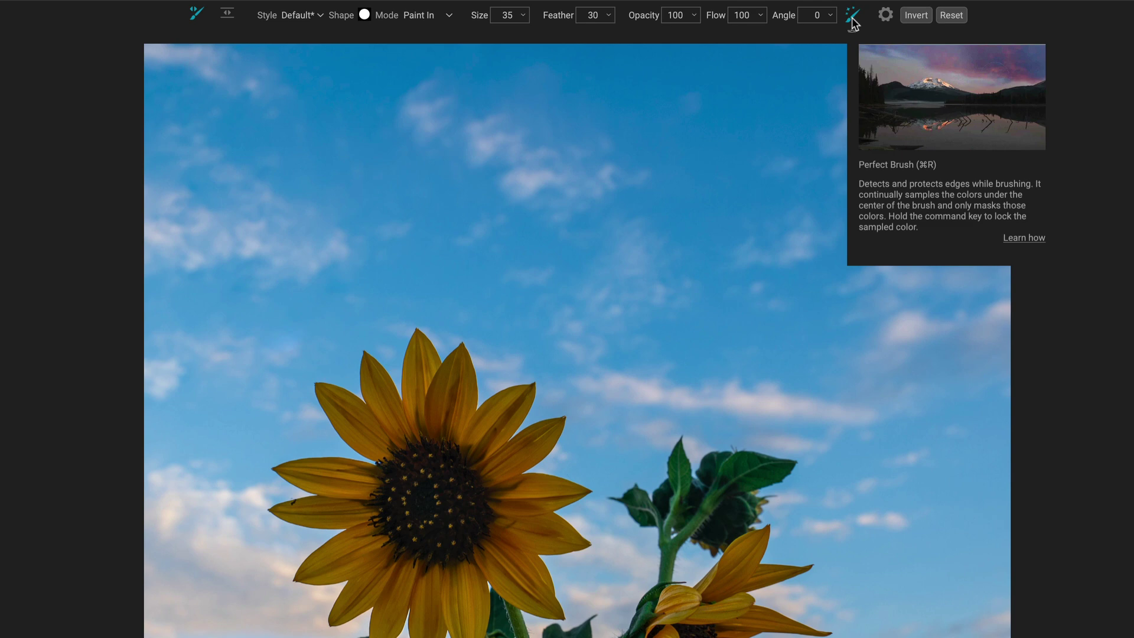
{"action": "left_click", "coordinate": [853, 20]}
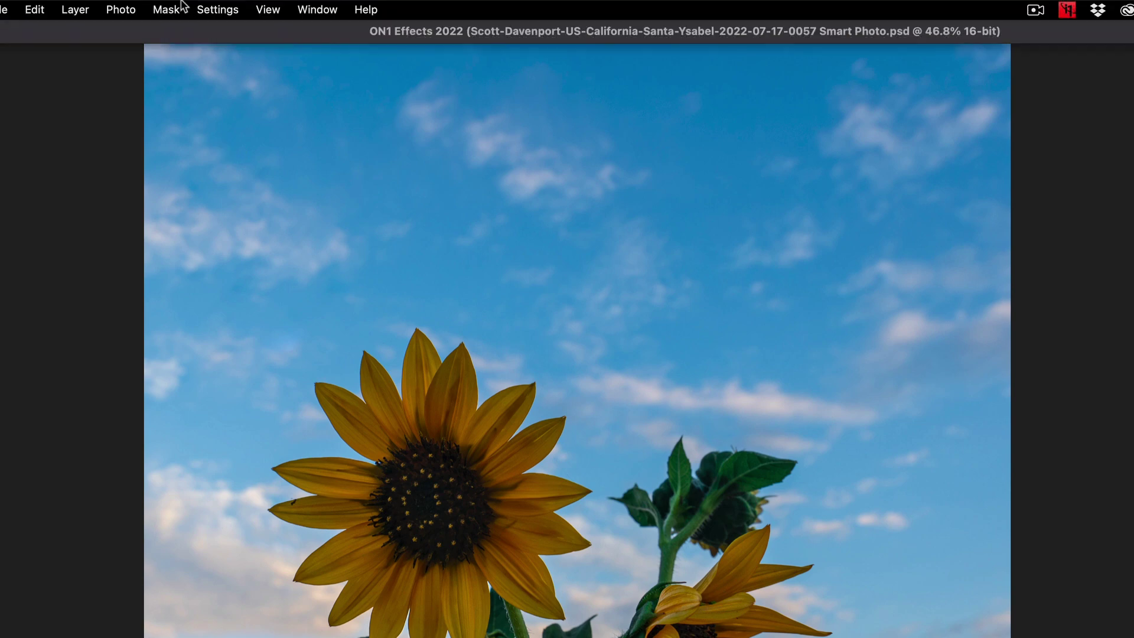
- Set the mask view mode to Red Overlay from the Mask menu
{"action": "left_click", "coordinate": [133, 11]}
{"action": "mouse_move", "coordinate": [166, 9]}
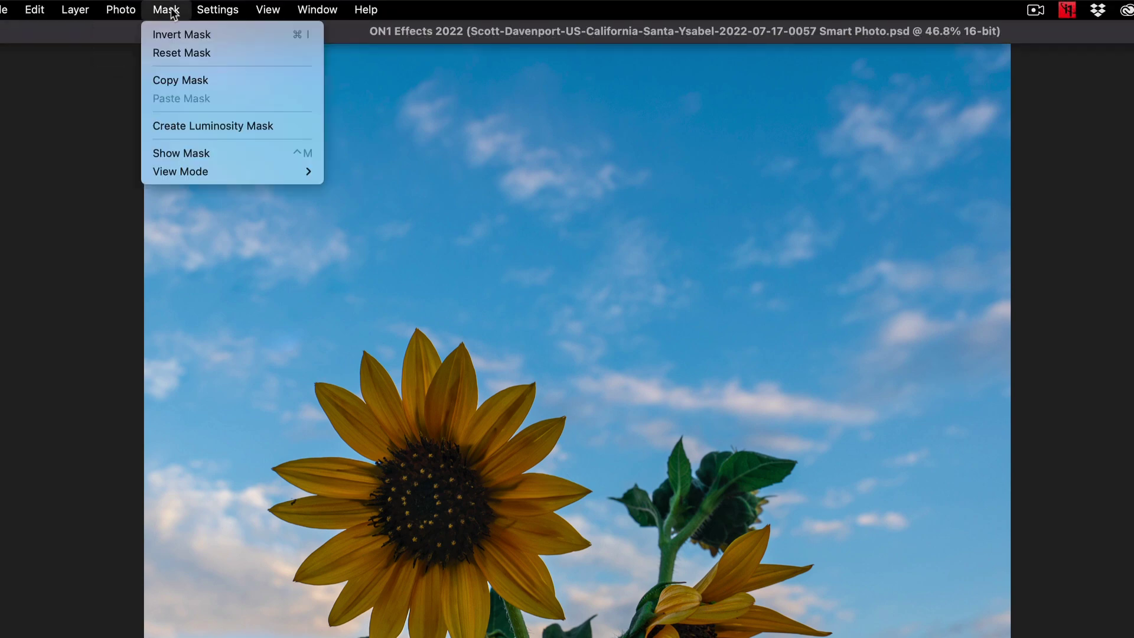
{"action": "mouse_move", "coordinate": [182, 173]}
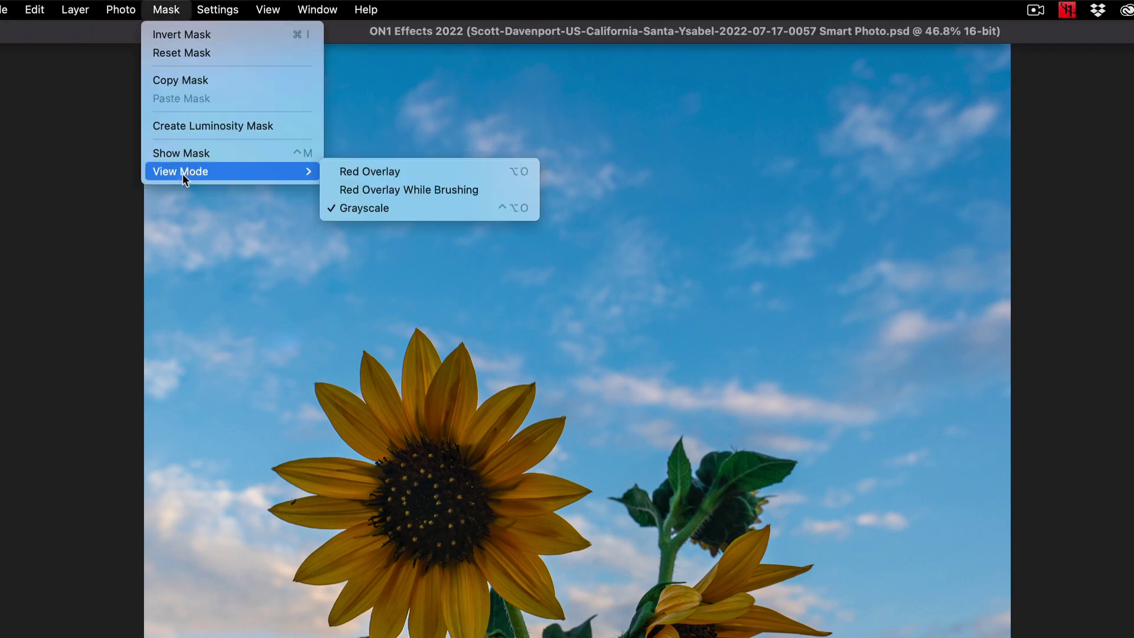
{"action": "left_click", "coordinate": [353, 171]}
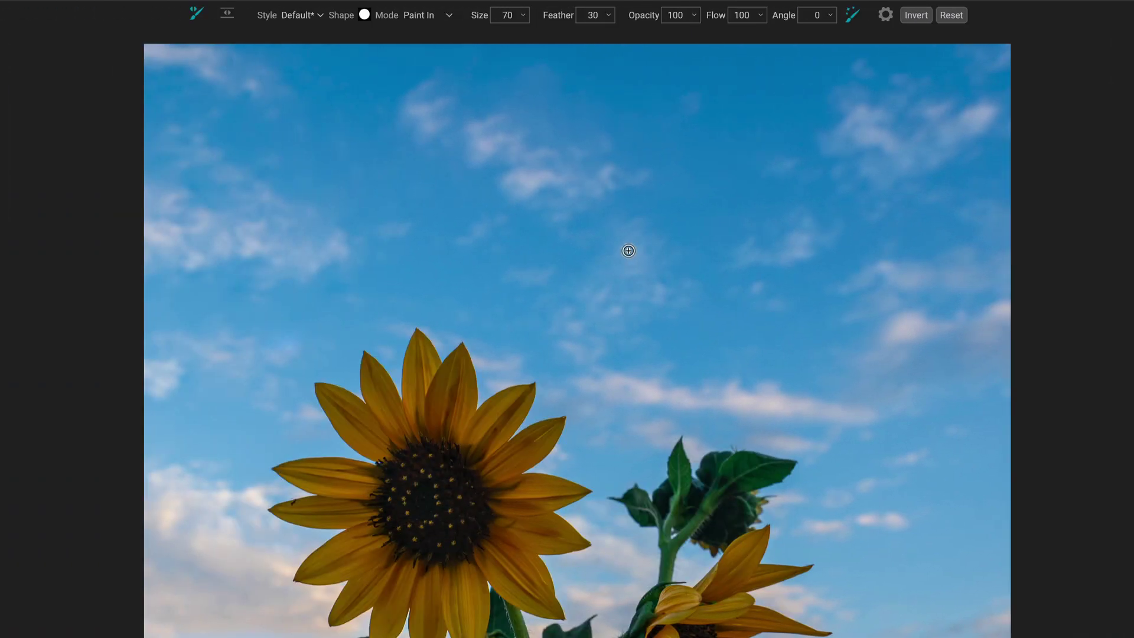
- Raise brush size to 700 and paint a mask stroke from the upper-left sky toward the sunflower
{"action": "key", "text": "bracketright"}
{"action": "key", "text": "bracketright"}
{"action": "key", "text": "bracketright"}
{"action": "key", "text": "bracketright"}
{"action": "key", "text": "bracketright"}
{"action": "key", "text": "bracketright"}
{"action": "key", "text": "bracketright"}
{"action": "key", "text": "bracketright"}
{"action": "key", "text": "bracketright"}
{"action": "key", "text": "bracketright"}
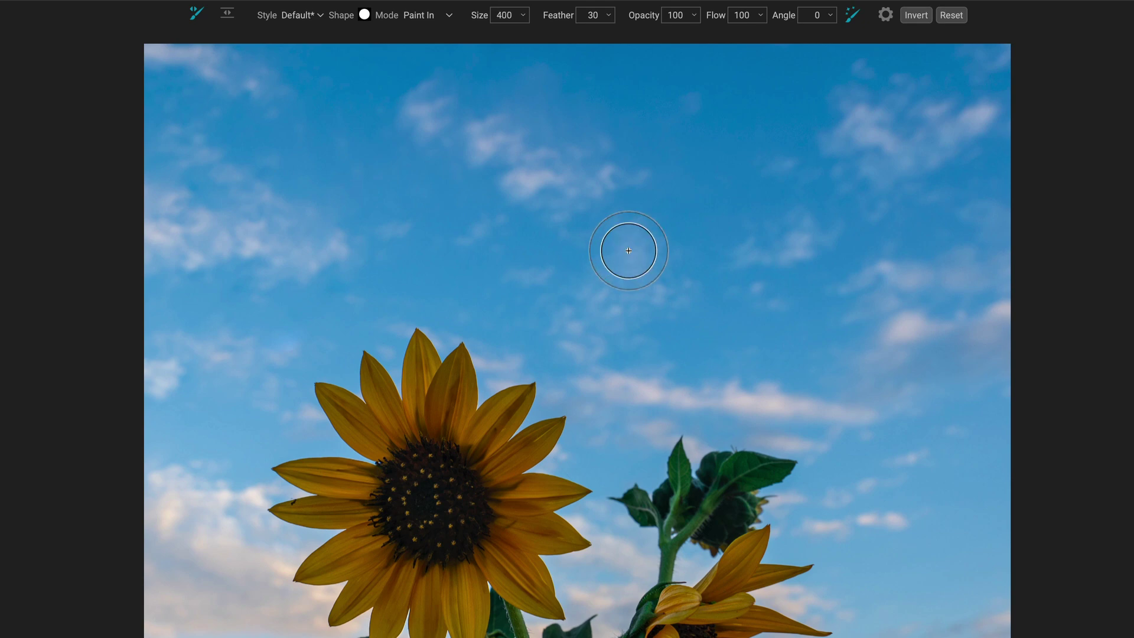
{"action": "key", "text": "bracketright"}
{"action": "key", "text": "bracketright"}
{"action": "key", "text": "bracketright"}
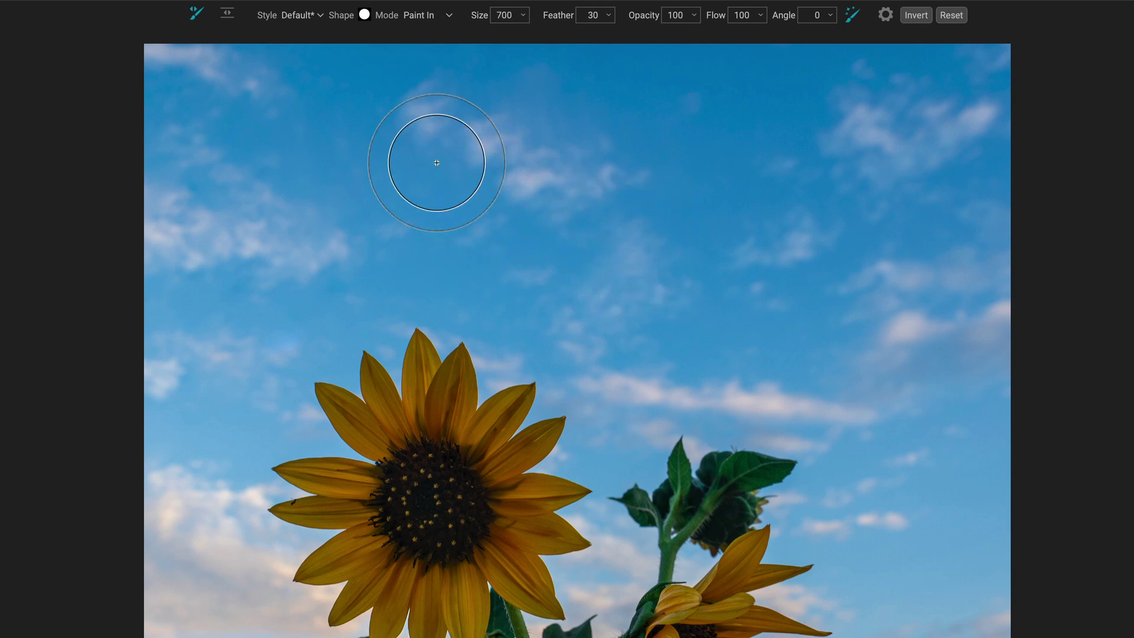
{"action": "left_click", "coordinate": [352, 146]}
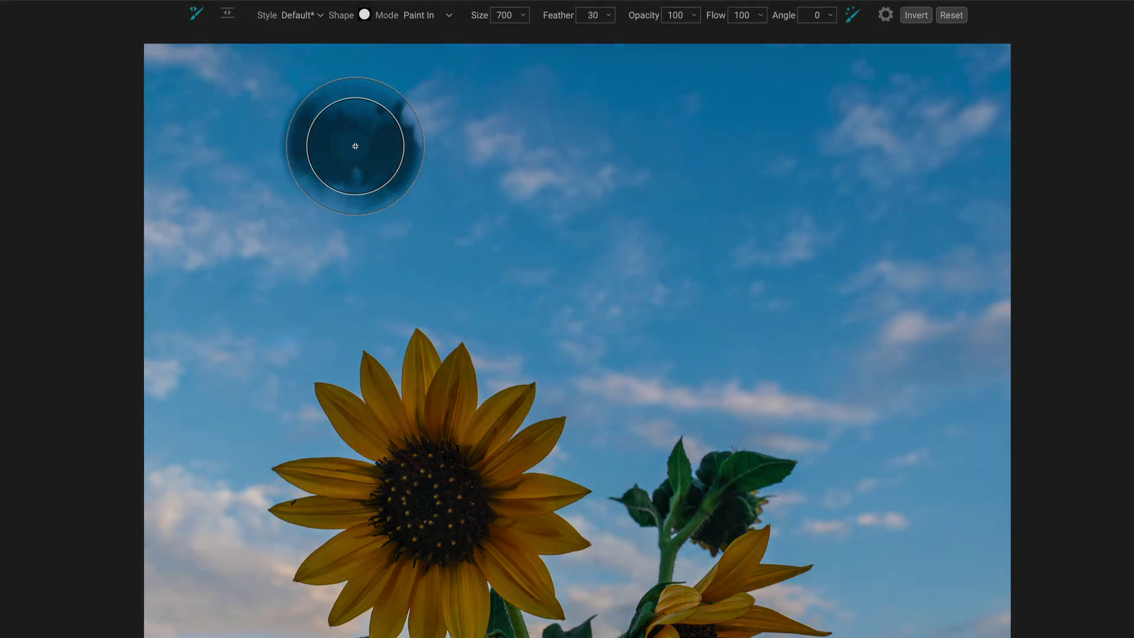
{"action": "mouse_move", "coordinate": [355, 147]}
{"action": "left_mouse_down"}
{"action": "mouse_move", "coordinate": [432, 178]}
{"action": "mouse_move", "coordinate": [442, 193]}
{"action": "mouse_move", "coordinate": [417, 254]}
{"action": "mouse_move", "coordinate": [433, 263]}
{"action": "mouse_move", "coordinate": [447, 234]}
{"action": "mouse_move", "coordinate": [461, 245]}
{"action": "mouse_move", "coordinate": [508, 341]}
{"action": "mouse_move", "coordinate": [519, 329]}
{"action": "mouse_move", "coordinate": [550, 370]}
{"action": "left_mouse_up"}
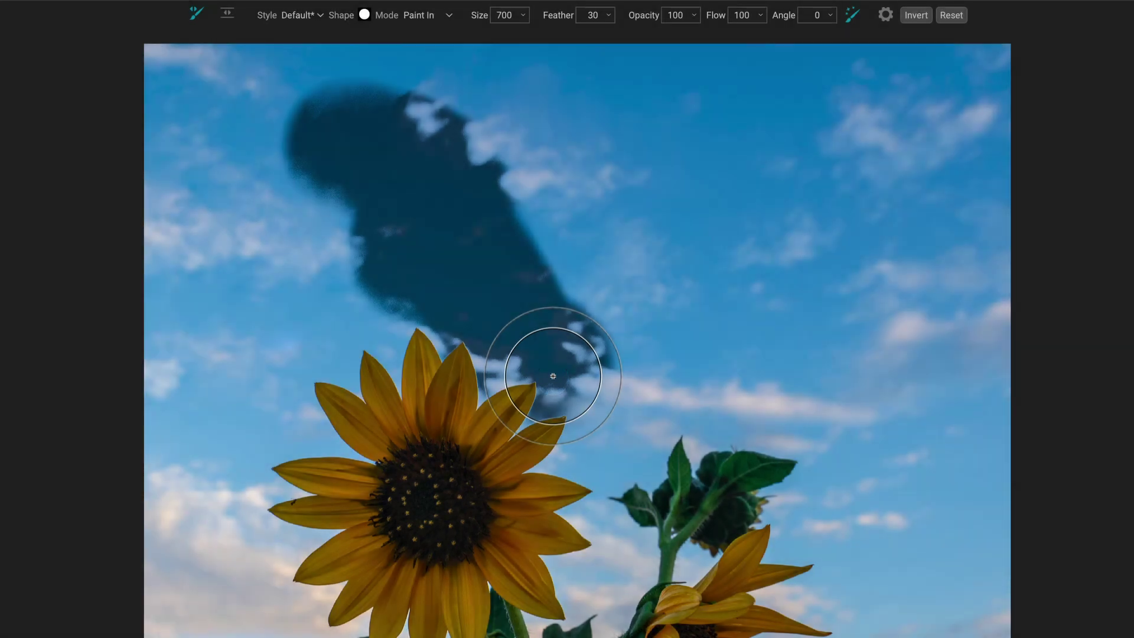
- With the brush at 900, drag the mask right through the clouds and down toward the stems
{"action": "mouse_move", "coordinate": [552, 367]}
{"action": "left_mouse_down"}
{"action": "mouse_move", "coordinate": [587, 384]}
{"action": "mouse_move", "coordinate": [608, 458]}
{"action": "mouse_move", "coordinate": [616, 425]}
{"action": "mouse_move", "coordinate": [651, 393]}
{"action": "mouse_move", "coordinate": [691, 381]}
{"action": "mouse_move", "coordinate": [752, 401]}
{"action": "mouse_move", "coordinate": [715, 409]}
{"action": "mouse_move", "coordinate": [800, 424]}
{"action": "mouse_move", "coordinate": [847, 449]}
{"action": "mouse_move", "coordinate": [857, 506]}
{"action": "mouse_move", "coordinate": [811, 519]}
{"action": "mouse_move", "coordinate": [889, 473]}
{"action": "mouse_move", "coordinate": [826, 418]}
{"action": "mouse_move", "coordinate": [762, 400]}
{"action": "mouse_move", "coordinate": [805, 405]}
{"action": "mouse_move", "coordinate": [743, 403]}
{"action": "mouse_move", "coordinate": [811, 413]}
{"action": "mouse_move", "coordinate": [861, 472]}
{"action": "mouse_move", "coordinate": [864, 520]}
{"action": "left_mouse_up"}
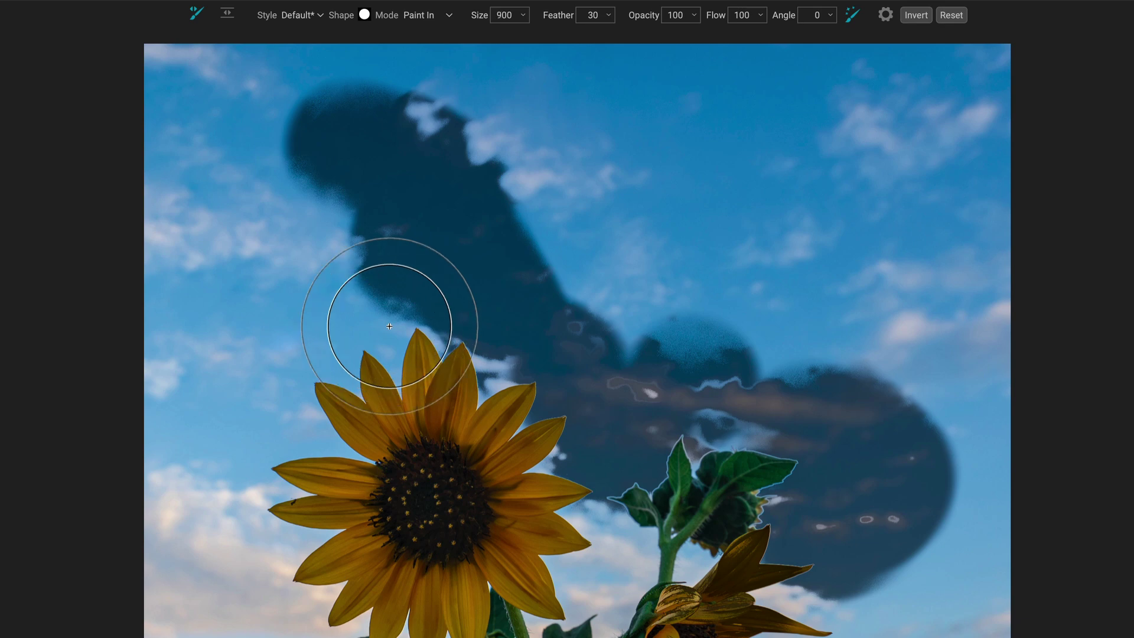
- Reset the painted mask and enlarge the brush to size 1800
{"action": "key", "text": "bracketright"}
{"action": "key", "text": "bracketright"}
{"action": "key", "text": "bracketright"}
{"action": "key", "text": "bracketright"}
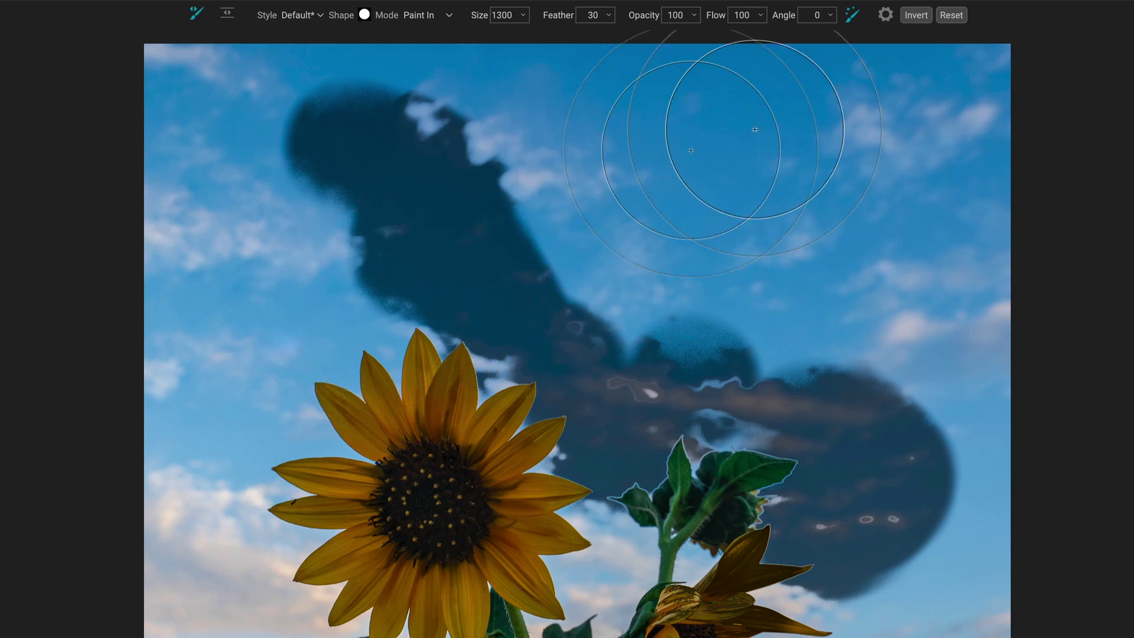
{"action": "left_click", "coordinate": [951, 15]}
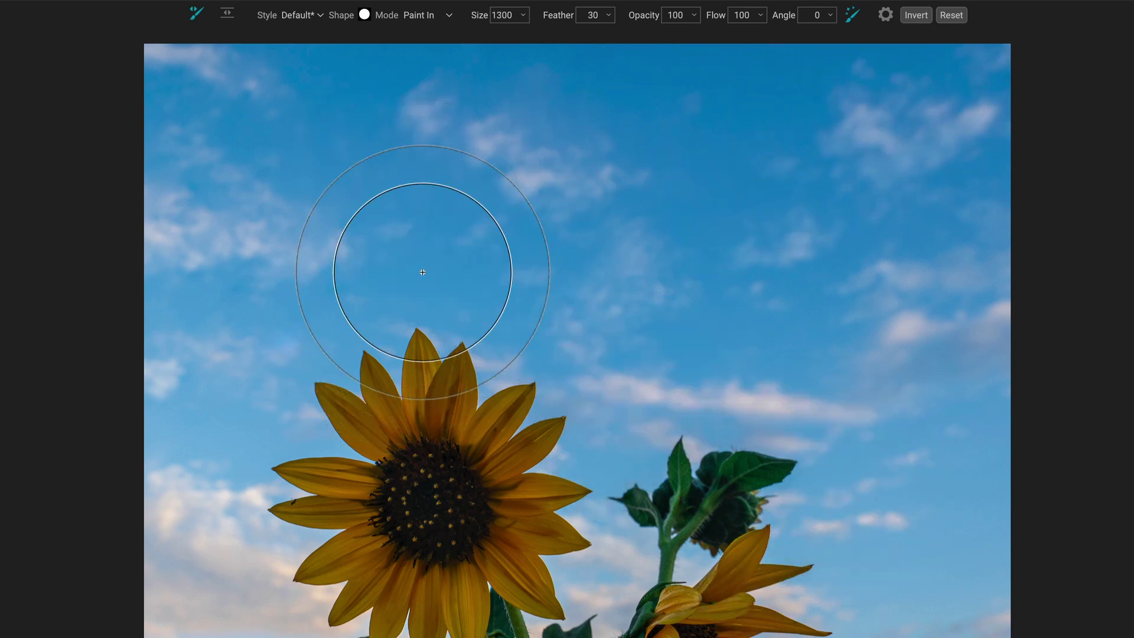
{"action": "key", "text": "bracketright"}
{"action": "key", "text": "bracketright"}
{"action": "key", "text": "bracketright"}
{"action": "key", "text": "bracketright"}
{"action": "key", "text": "bracketright"}
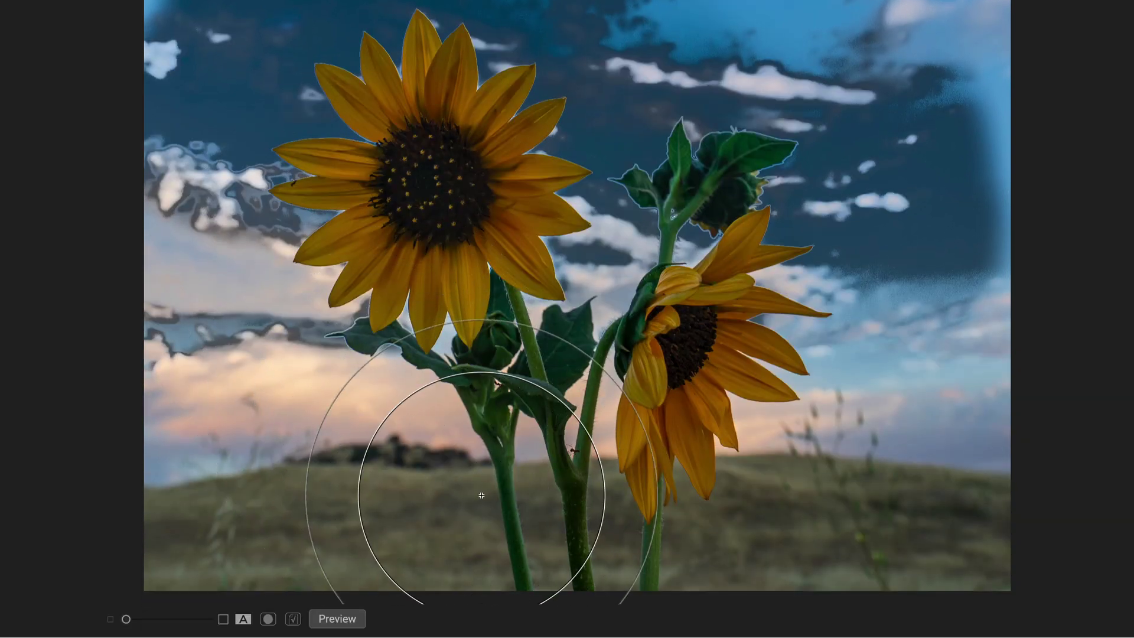
- Paint the 1800 brush across the left and right hill, the ground, the right sky and the upper sky
{"action": "mouse_move", "coordinate": [481, 495]}
{"action": "left_mouse_down"}
{"action": "mouse_move", "coordinate": [661, 523]}
{"action": "mouse_move", "coordinate": [762, 516]}
{"action": "mouse_move", "coordinate": [768, 485]}
{"action": "mouse_move", "coordinate": [742, 478]}
{"action": "left_mouse_up"}
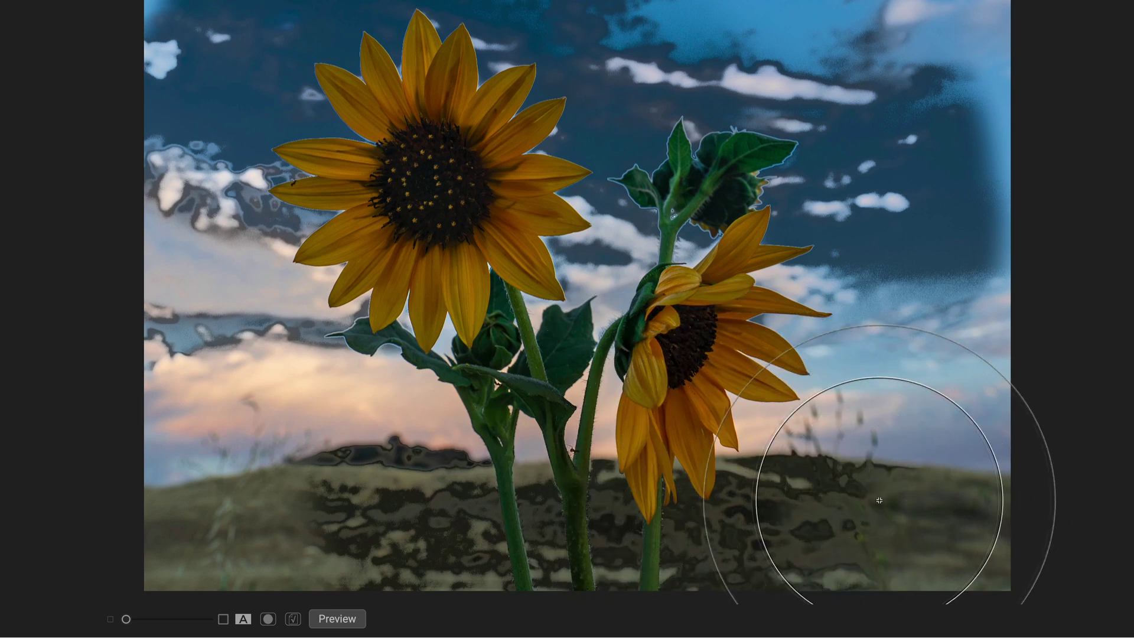
{"action": "left_click_drag", "start_coordinate": [394, 501], "coordinate": [363, 475]}
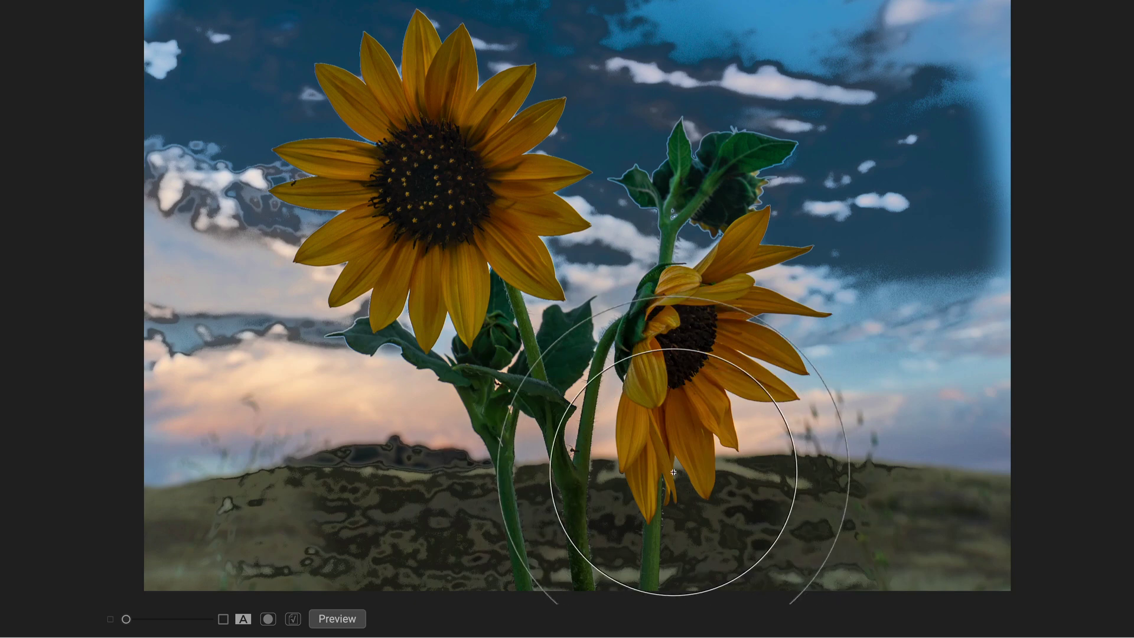
{"action": "mouse_move", "coordinate": [741, 470]}
{"action": "left_mouse_down"}
{"action": "mouse_move", "coordinate": [839, 354]}
{"action": "mouse_move", "coordinate": [848, 265]}
{"action": "left_mouse_up"}
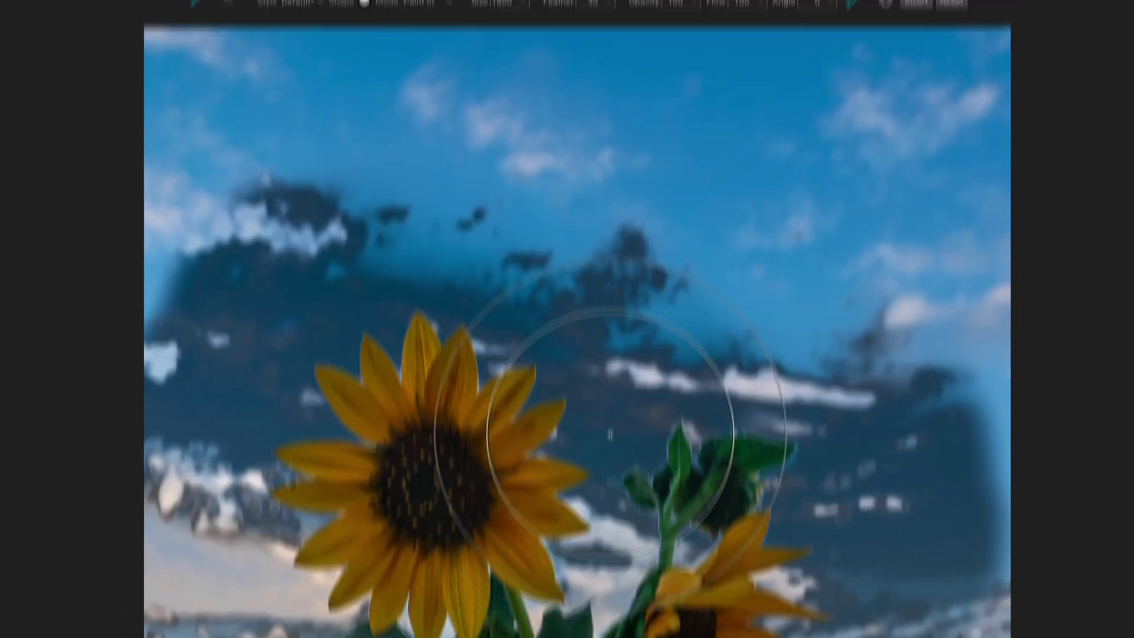
{"action": "mouse_move", "coordinate": [524, 405]}
{"action": "left_mouse_down"}
{"action": "mouse_move", "coordinate": [539, 253]}
{"action": "mouse_move", "coordinate": [362, 253]}
{"action": "mouse_move", "coordinate": [675, 340]}
{"action": "mouse_move", "coordinate": [857, 351]}
{"action": "left_mouse_up"}
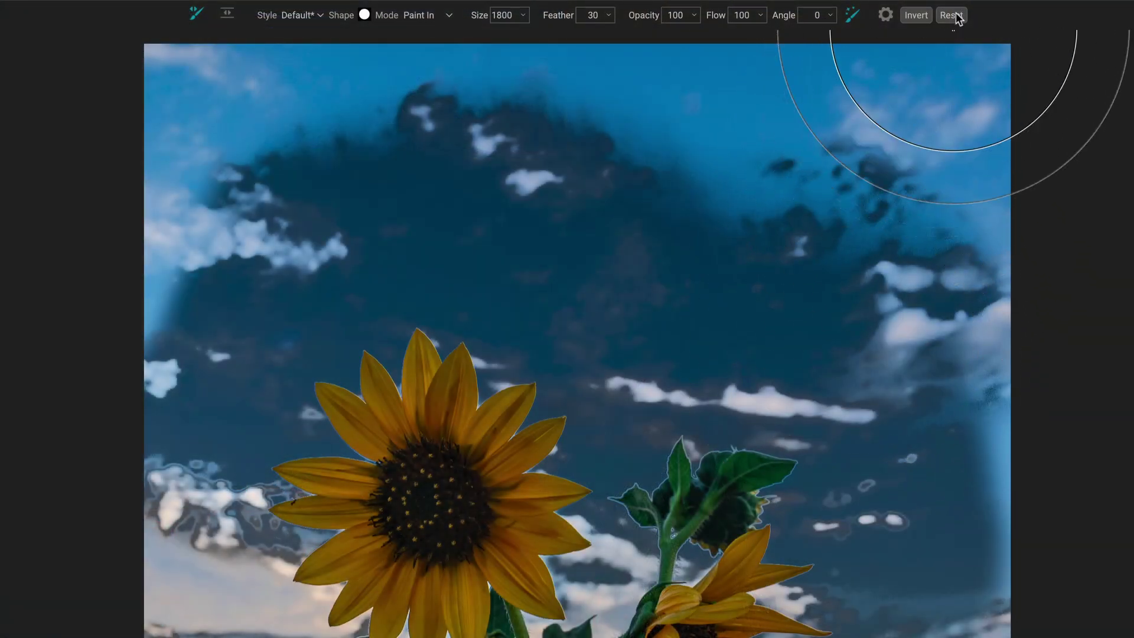
- Reset the mask, removing all painting while the brush stays at size 1800
{"action": "left_click", "coordinate": [952, 15]}
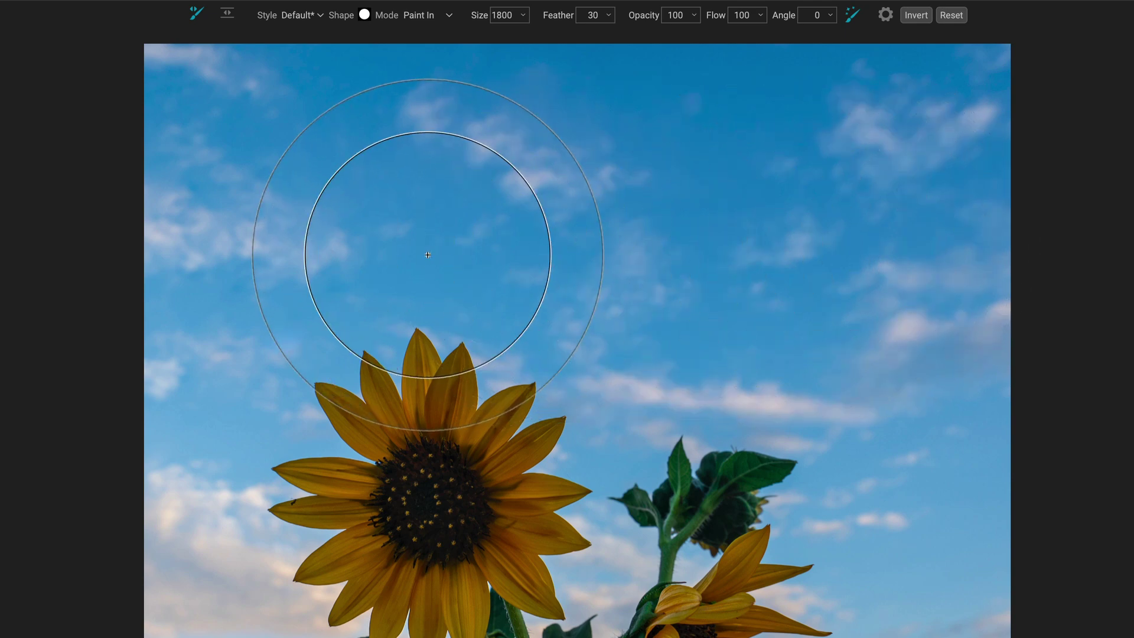
{"action": "key", "text": "bracketleft"}
{"action": "key", "text": "bracketleft"}
{"action": "key", "text": "bracketleft"}
{"action": "key", "text": "bracketleft"}
{"action": "key", "text": "bracketleft"}
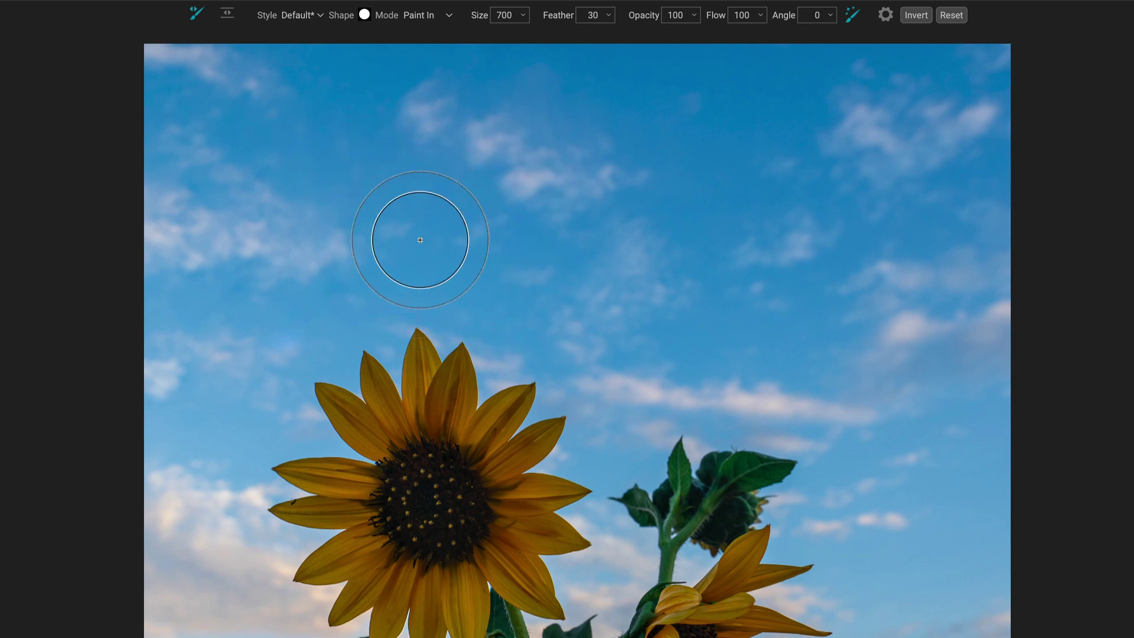
{"action": "left_click", "coordinate": [420, 240]}
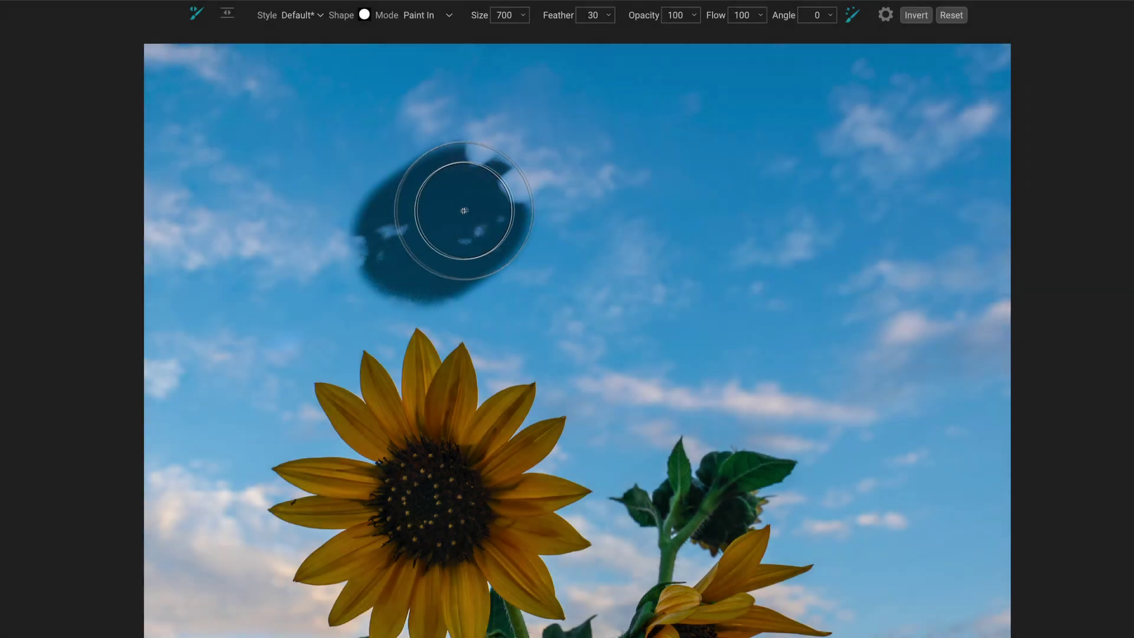
{"action": "left_click_drag", "start_coordinate": [463, 203], "coordinate": [509, 184]}
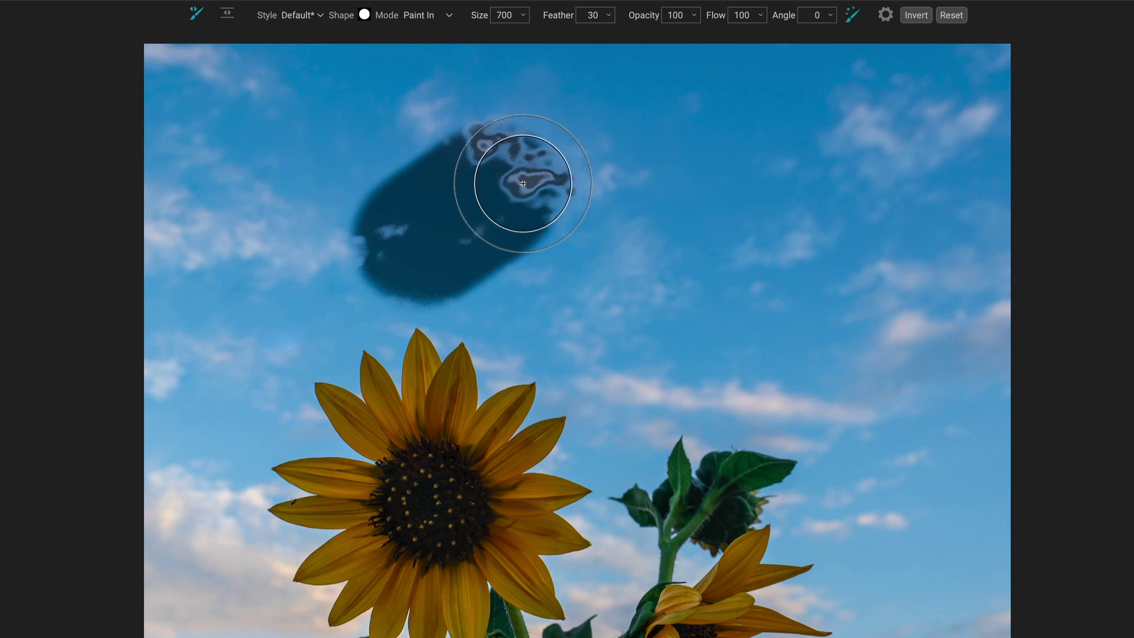
{"action": "left_click_drag", "start_coordinate": [523, 184], "coordinate": [519, 183]}
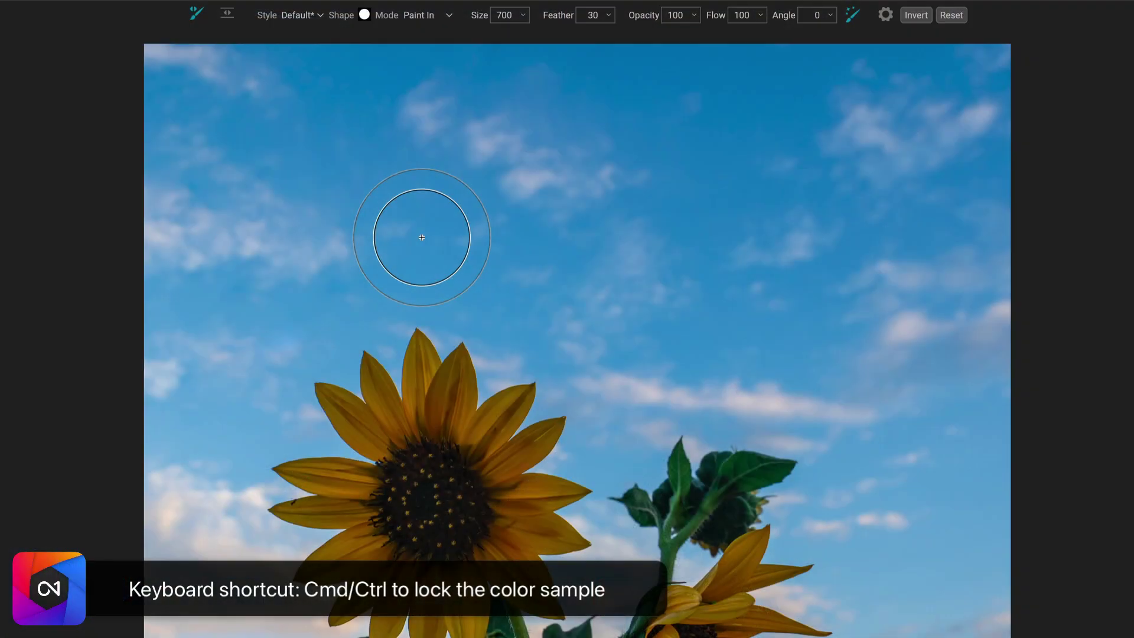
- Paint the Perfect Brush over the blue upper sky and extend it right, sparing the white clouds
{"action": "left_click", "coordinate": [422, 237]}
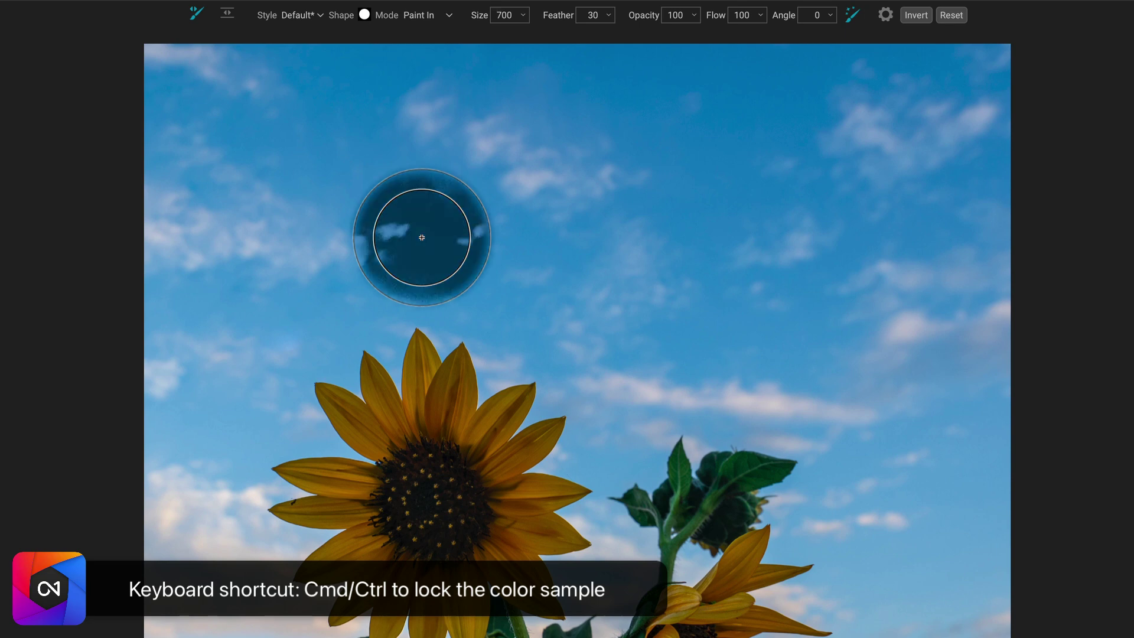
{"action": "mouse_move", "coordinate": [422, 236]}
{"action": "left_mouse_down"}
{"action": "mouse_move", "coordinate": [564, 137]}
{"action": "mouse_move", "coordinate": [660, 120]}
{"action": "mouse_move", "coordinate": [684, 148]}
{"action": "mouse_move", "coordinate": [645, 186]}
{"action": "mouse_move", "coordinate": [515, 233]}
{"action": "mouse_move", "coordinate": [499, 259]}
{"action": "mouse_move", "coordinate": [372, 164]}
{"action": "mouse_move", "coordinate": [405, 213]}
{"action": "mouse_move", "coordinate": [443, 225]}
{"action": "mouse_move", "coordinate": [408, 195]}
{"action": "mouse_move", "coordinate": [272, 280]}
{"action": "mouse_move", "coordinate": [243, 317]}
{"action": "mouse_move", "coordinate": [574, 273]}
{"action": "mouse_move", "coordinate": [565, 315]}
{"action": "mouse_move", "coordinate": [405, 338]}
{"action": "mouse_move", "coordinate": [258, 391]}
{"action": "mouse_move", "coordinate": [305, 432]}
{"action": "mouse_move", "coordinate": [479, 372]}
{"action": "mouse_move", "coordinate": [581, 389]}
{"action": "mouse_move", "coordinate": [401, 408]}
{"action": "mouse_move", "coordinate": [377, 491]}
{"action": "mouse_move", "coordinate": [610, 452]}
{"action": "mouse_move", "coordinate": [401, 510]}
{"action": "left_mouse_up"}
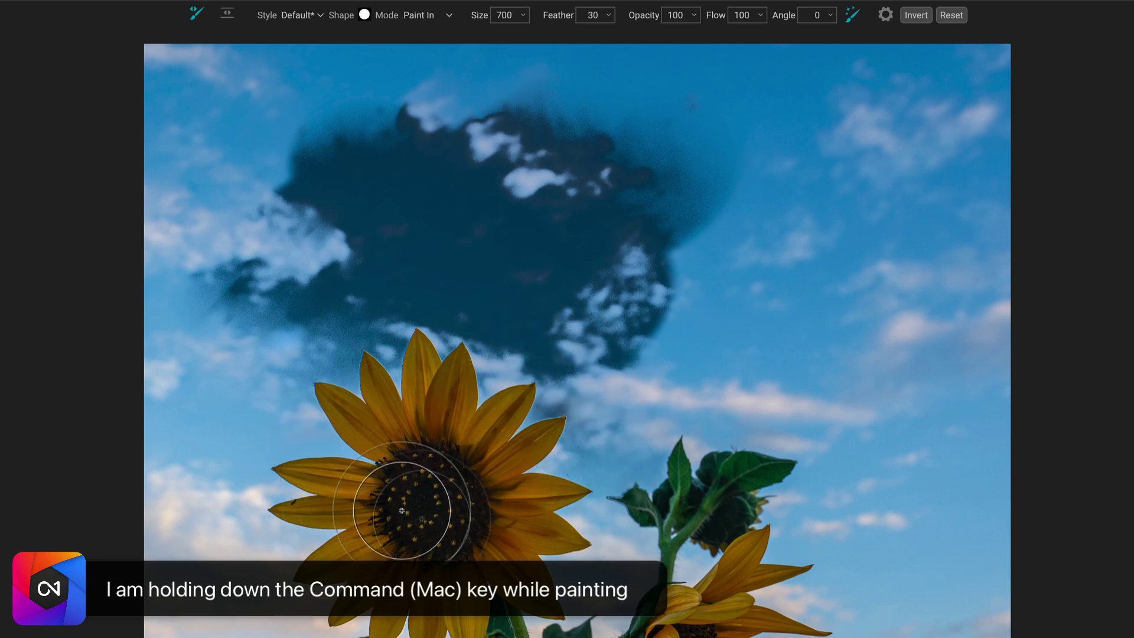
{"action": "mouse_move", "coordinate": [314, 505]}
{"action": "left_mouse_down"}
{"action": "mouse_move", "coordinate": [425, 355]}
{"action": "mouse_move", "coordinate": [729, 480]}
{"action": "mouse_move", "coordinate": [646, 469]}
{"action": "mouse_move", "coordinate": [594, 376]}
{"action": "mouse_move", "coordinate": [792, 283]}
{"action": "mouse_move", "coordinate": [360, 147]}
{"action": "mouse_move", "coordinate": [450, 379]}
{"action": "mouse_move", "coordinate": [357, 546]}
{"action": "left_mouse_up"}
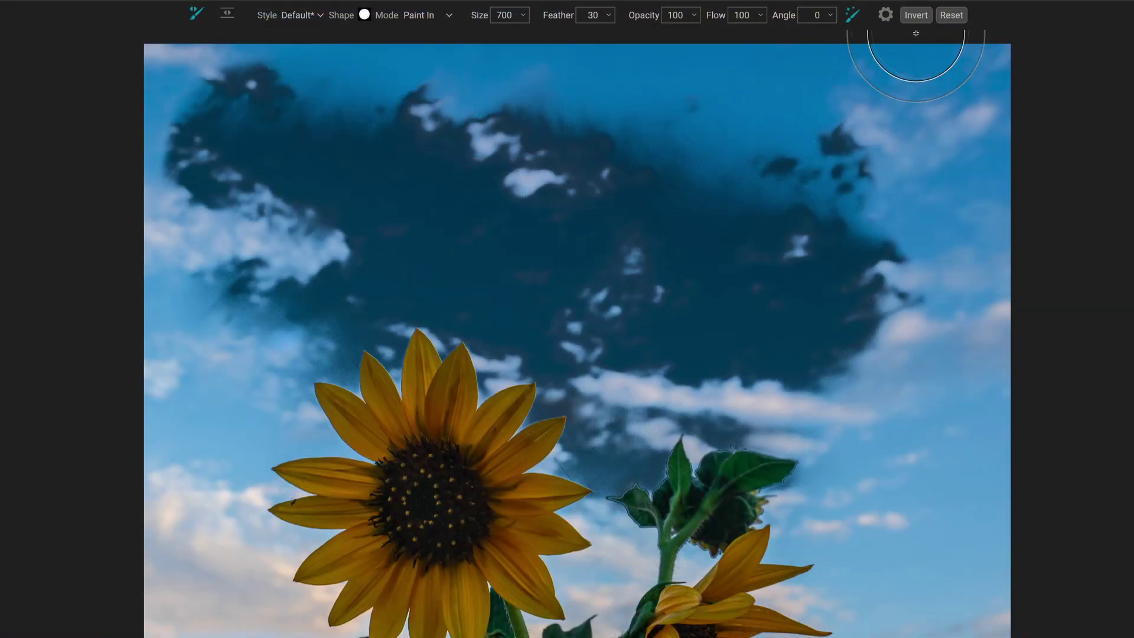
- Clear the sky mask and set the Perfect Brush Color Threshold to 10 in the brush settings
{"action": "left_click", "coordinate": [948, 16]}
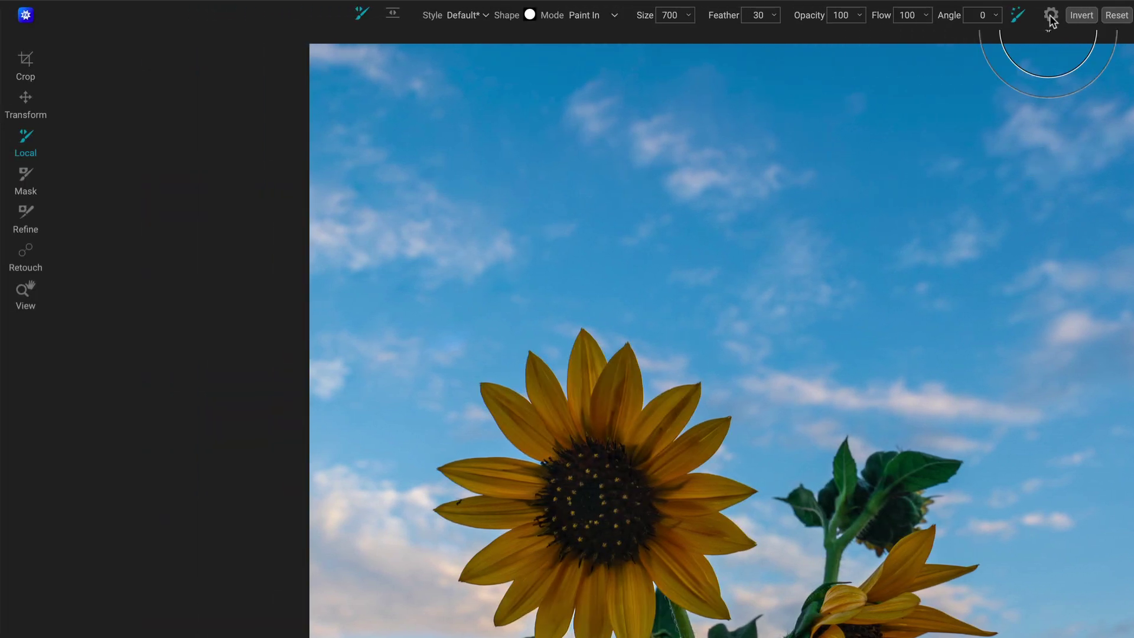
{"action": "left_click", "coordinate": [885, 15]}
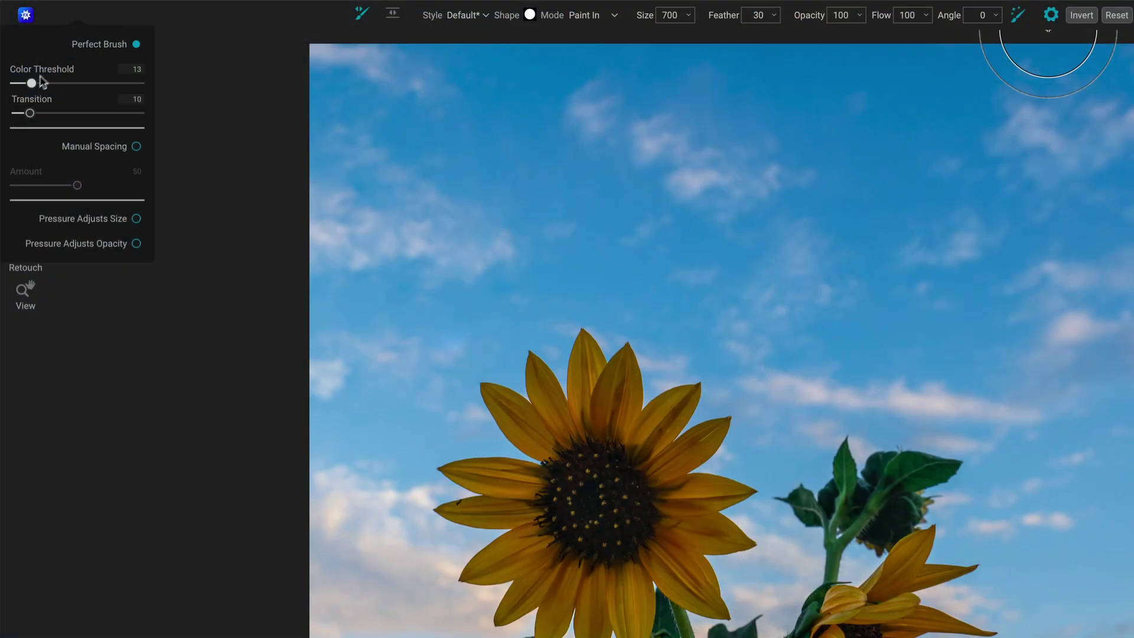
{"action": "left_click_drag", "start_coordinate": [41, 70], "coordinate": [32, 68]}
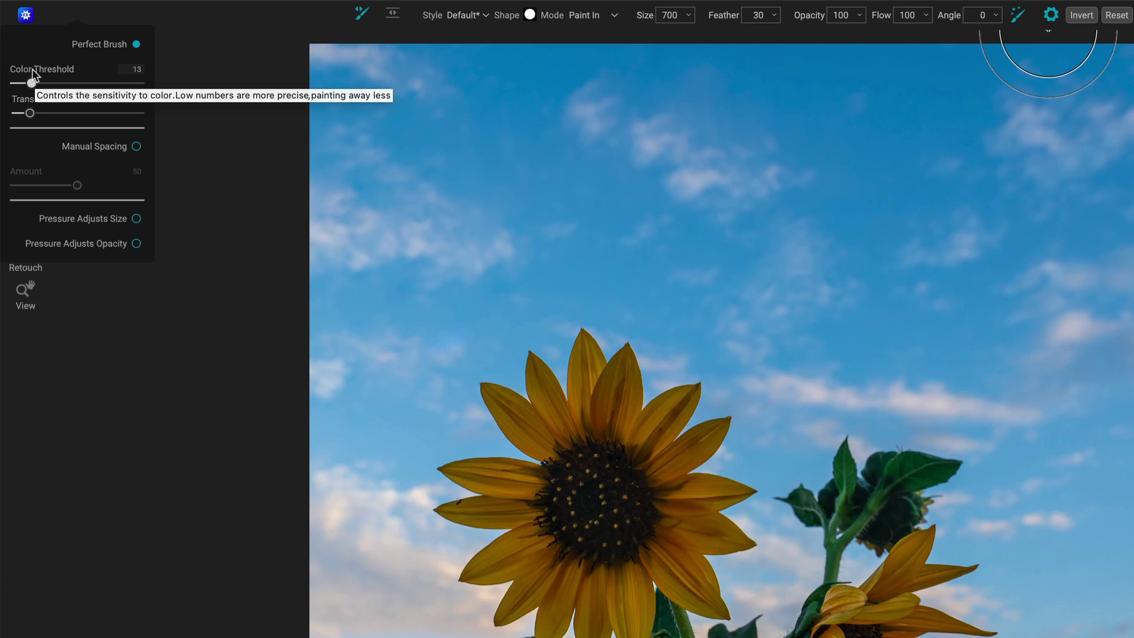
{"action": "left_click_drag", "start_coordinate": [32, 84], "coordinate": [22, 84]}
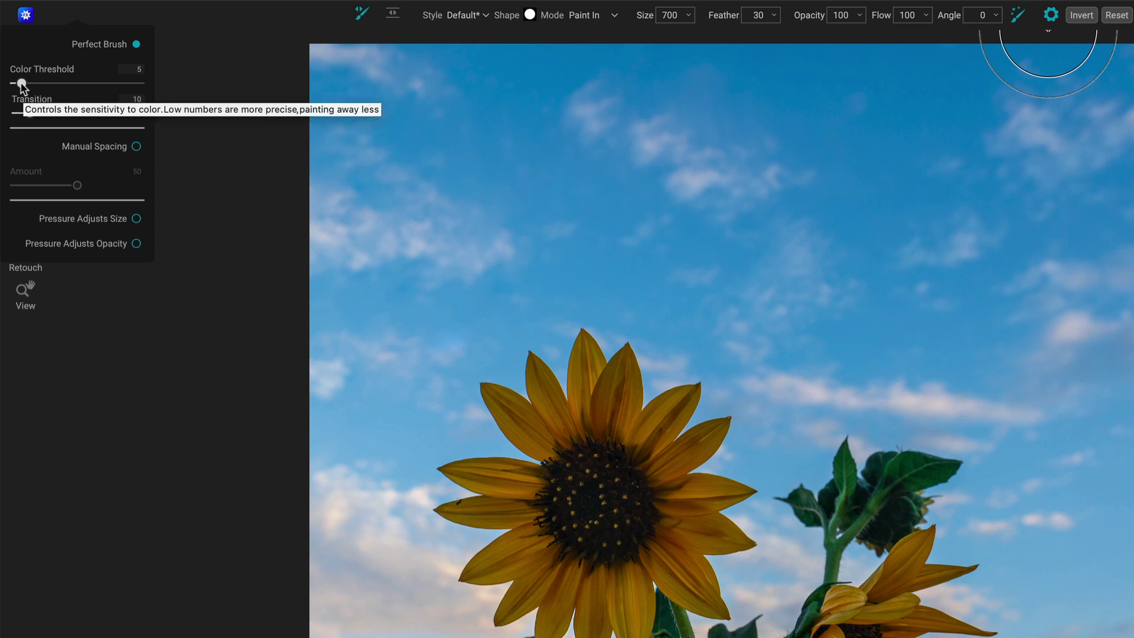
{"action": "left_click_drag", "start_coordinate": [22, 84], "coordinate": [96, 84]}
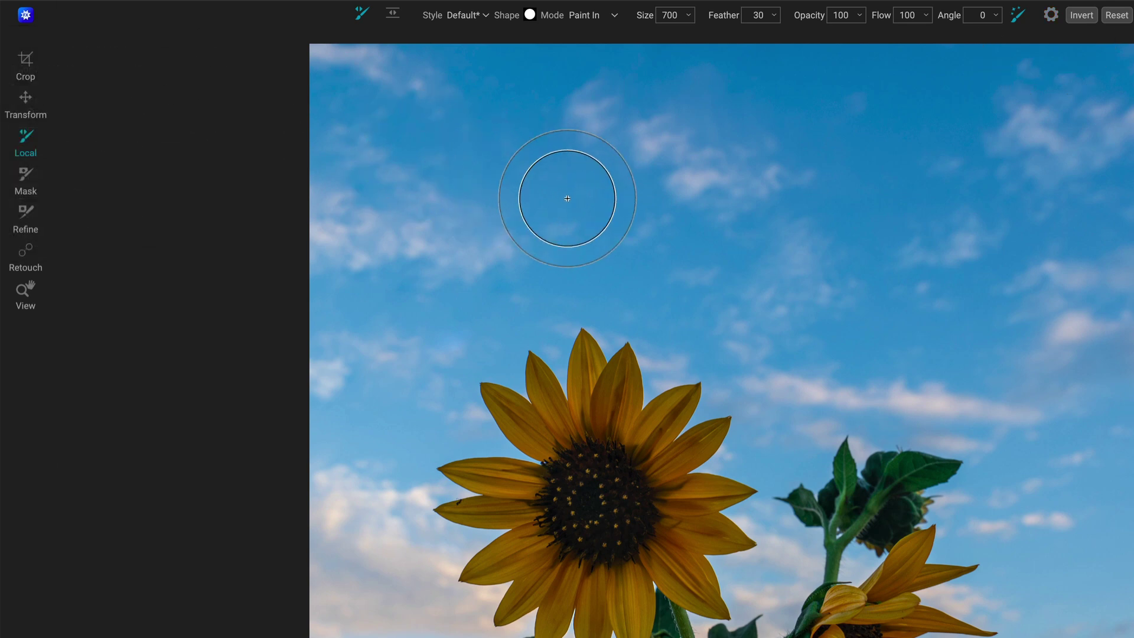
- Paint a broad mask across the central sky, reaching down over the right-hand leaves and bud
{"action": "mouse_move", "coordinate": [567, 198]}
{"action": "left_mouse_down"}
{"action": "mouse_move", "coordinate": [558, 227]}
{"action": "mouse_move", "coordinate": [668, 258]}
{"action": "mouse_move", "coordinate": [703, 173]}
{"action": "mouse_move", "coordinate": [754, 145]}
{"action": "mouse_move", "coordinate": [859, 165]}
{"action": "mouse_move", "coordinate": [722, 273]}
{"action": "mouse_move", "coordinate": [806, 267]}
{"action": "mouse_move", "coordinate": [847, 284]}
{"action": "mouse_move", "coordinate": [851, 317]}
{"action": "mouse_move", "coordinate": [816, 361]}
{"action": "mouse_move", "coordinate": [943, 309]}
{"action": "mouse_move", "coordinate": [952, 266]}
{"action": "mouse_move", "coordinate": [782, 254]}
{"action": "mouse_move", "coordinate": [558, 284]}
{"action": "mouse_move", "coordinate": [700, 263]}
{"action": "mouse_move", "coordinate": [729, 287]}
{"action": "mouse_move", "coordinate": [701, 336]}
{"action": "mouse_move", "coordinate": [714, 314]}
{"action": "mouse_move", "coordinate": [713, 328]}
{"action": "mouse_move", "coordinate": [751, 347]}
{"action": "mouse_move", "coordinate": [825, 350]}
{"action": "mouse_move", "coordinate": [825, 375]}
{"action": "left_mouse_up"}
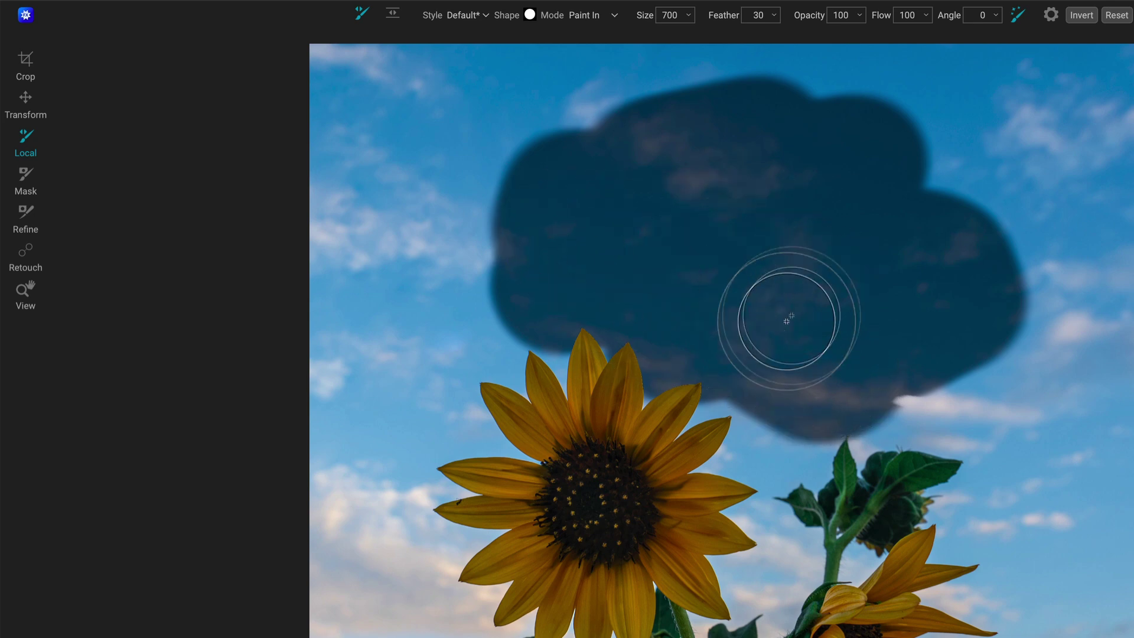
{"action": "mouse_move", "coordinate": [788, 316]}
{"action": "left_mouse_down"}
{"action": "mouse_move", "coordinate": [817, 418]}
{"action": "mouse_move", "coordinate": [838, 443]}
{"action": "mouse_move", "coordinate": [882, 463]}
{"action": "mouse_move", "coordinate": [937, 455]}
{"action": "mouse_move", "coordinate": [815, 431]}
{"action": "mouse_move", "coordinate": [954, 397]}
{"action": "mouse_move", "coordinate": [853, 372]}
{"action": "left_mouse_up"}
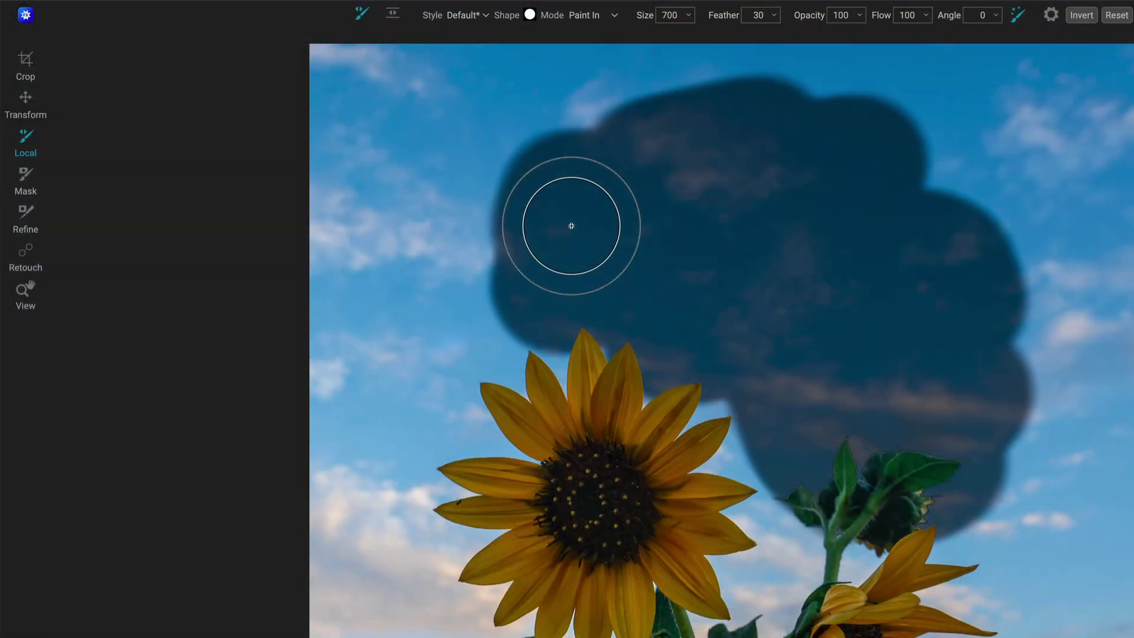
- Reset the sky mask, set Perfect Brush Color Threshold to 9, and return Transition to 10 after trying 75
{"action": "left_click", "coordinate": [1116, 15]}
{"action": "left_click", "coordinate": [1056, 14]}
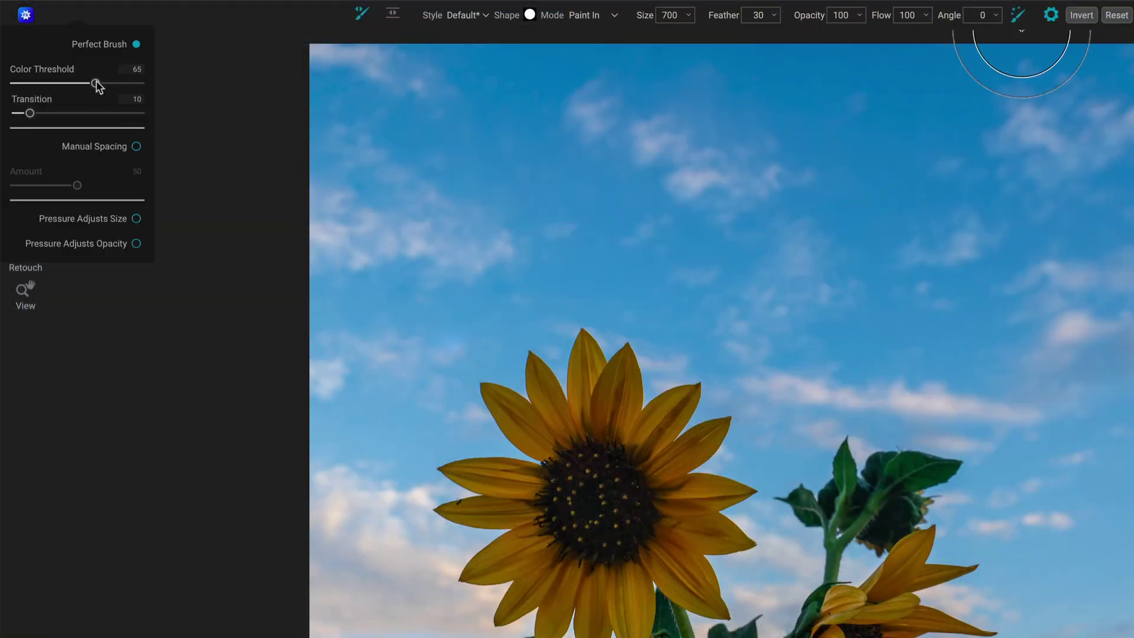
{"action": "left_click_drag", "start_coordinate": [96, 83], "coordinate": [26, 83]}
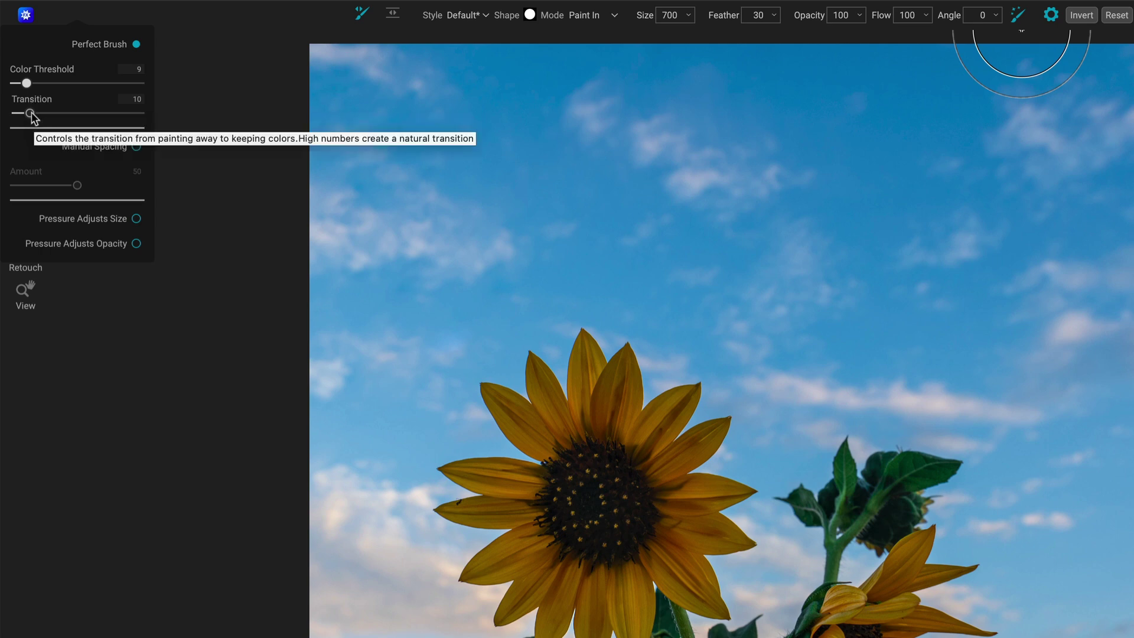
{"action": "left_click_drag", "start_coordinate": [31, 114], "coordinate": [108, 114]}
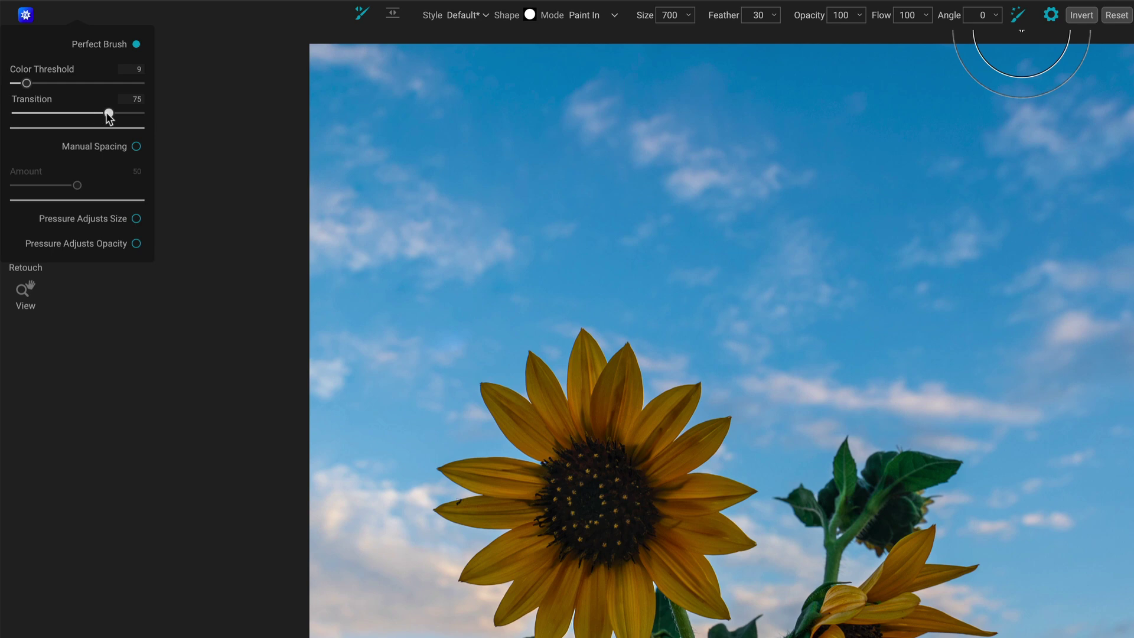
{"action": "left_click_drag", "start_coordinate": [109, 114], "coordinate": [28, 113]}
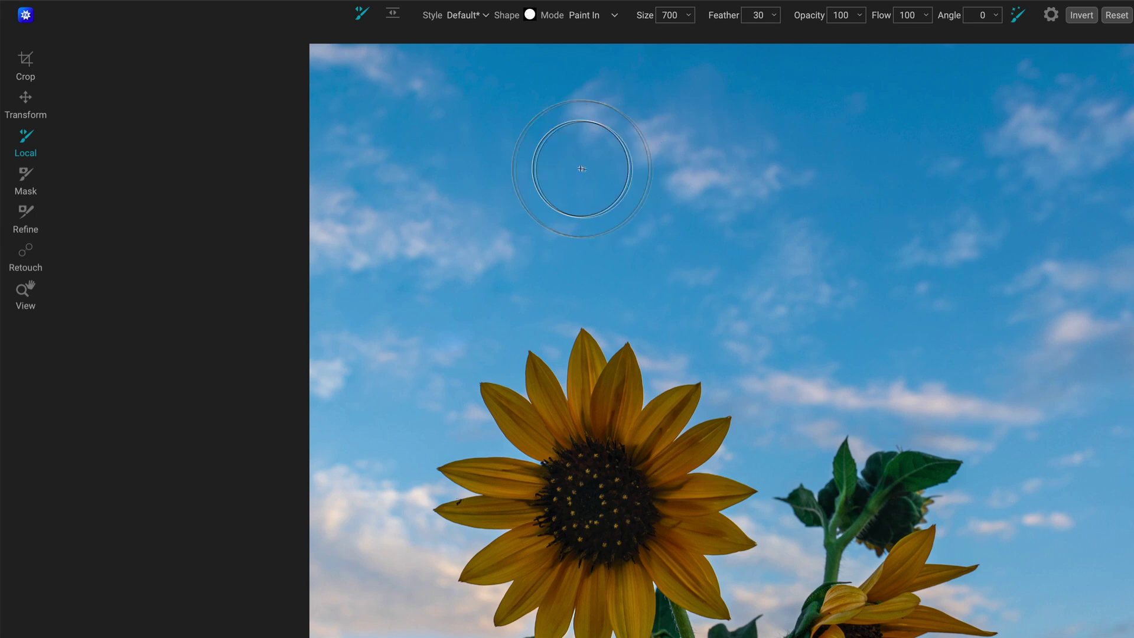
{"action": "mouse_move", "coordinate": [569, 165]}
{"action": "left_mouse_down"}
{"action": "mouse_move", "coordinate": [647, 197]}
{"action": "mouse_move", "coordinate": [573, 260]}
{"action": "mouse_move", "coordinate": [615, 265]}
{"action": "mouse_move", "coordinate": [696, 240]}
{"action": "mouse_move", "coordinate": [678, 244]}
{"action": "mouse_move", "coordinate": [665, 183]}
{"action": "mouse_move", "coordinate": [602, 137]}
{"action": "left_mouse_up"}
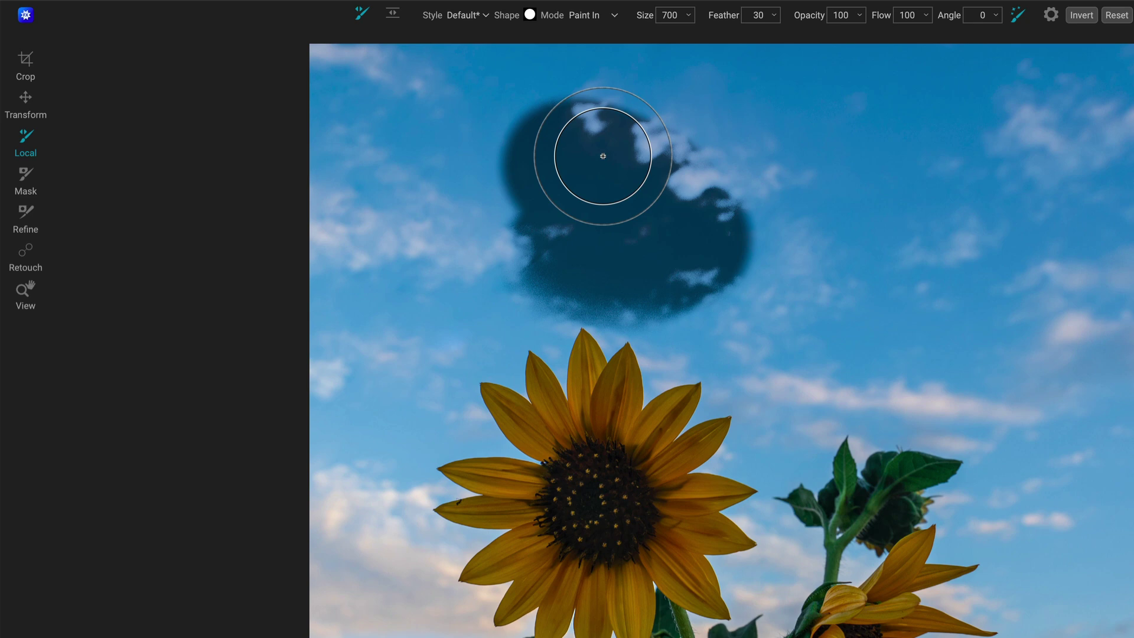
{"action": "left_click", "coordinate": [1116, 15]}
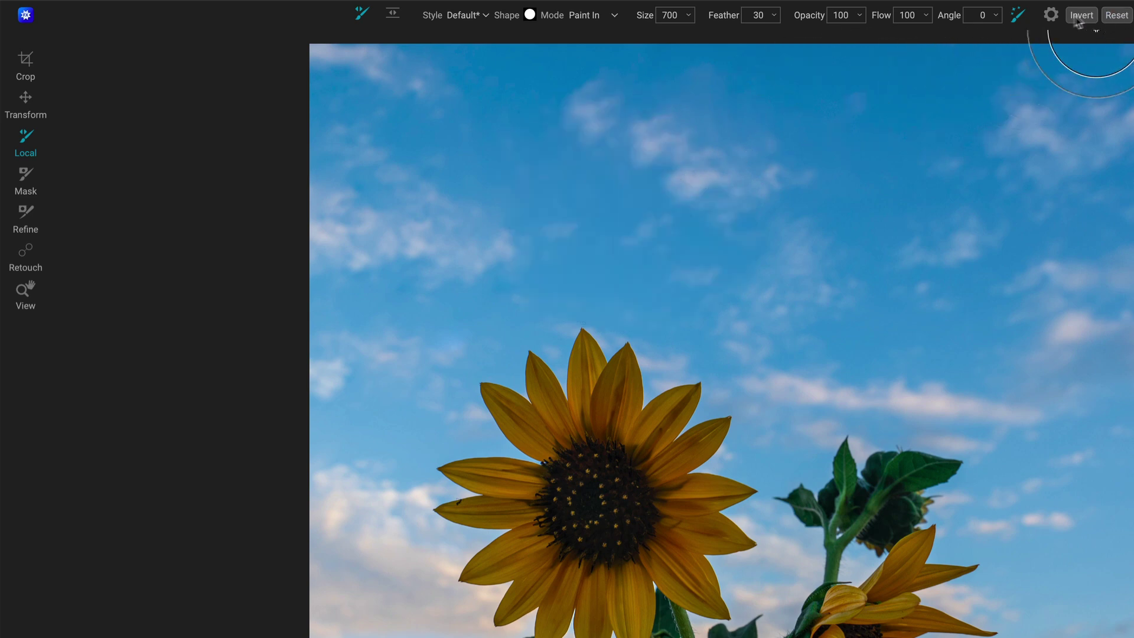
{"action": "left_click", "coordinate": [1054, 17]}
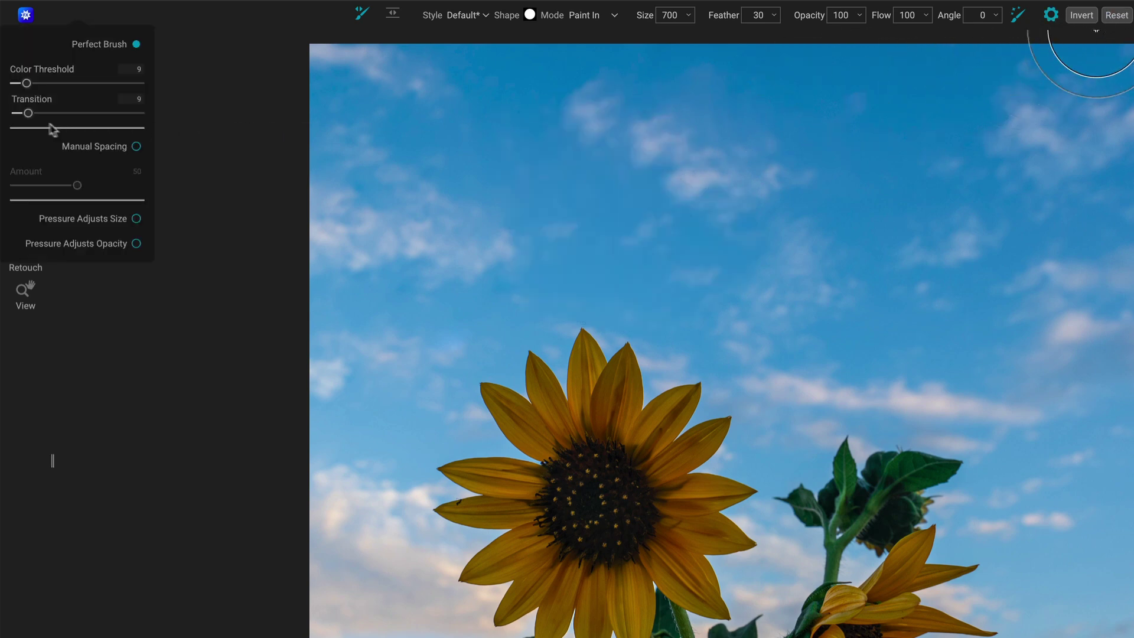
- Raise Perfect Brush Transition to 87 and paint a test stroke over the upper-left sky
{"action": "left_click_drag", "start_coordinate": [28, 114], "coordinate": [52, 113]}
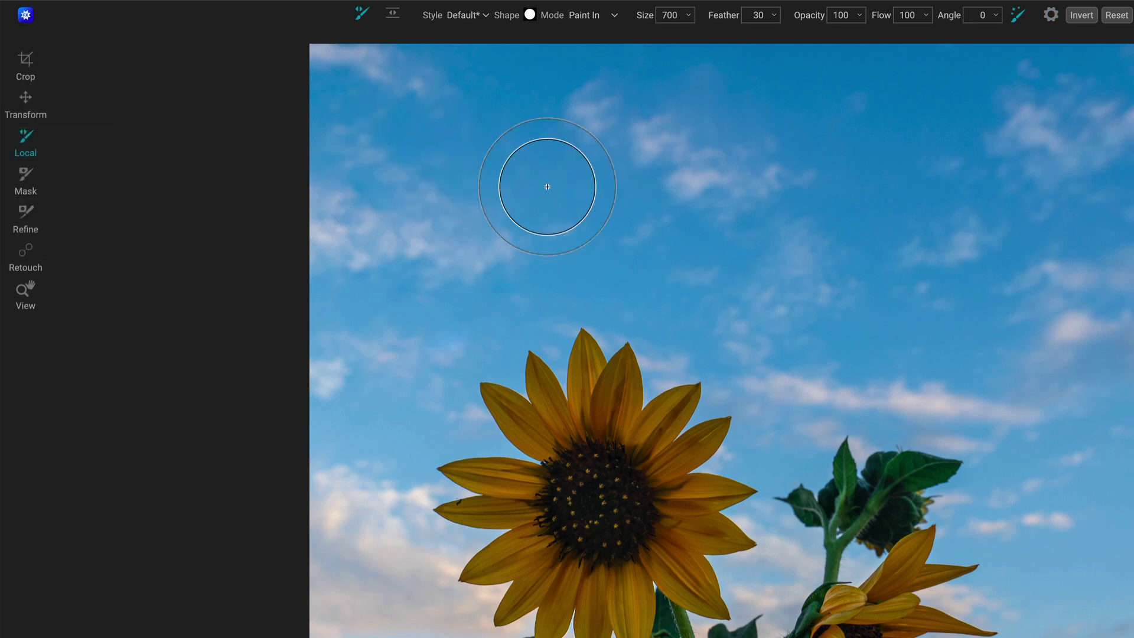
{"action": "mouse_move", "coordinate": [548, 186]}
{"action": "left_mouse_down"}
{"action": "mouse_move", "coordinate": [636, 183]}
{"action": "mouse_move", "coordinate": [653, 205]}
{"action": "mouse_move", "coordinate": [615, 168]}
{"action": "mouse_move", "coordinate": [539, 152]}
{"action": "left_mouse_up"}
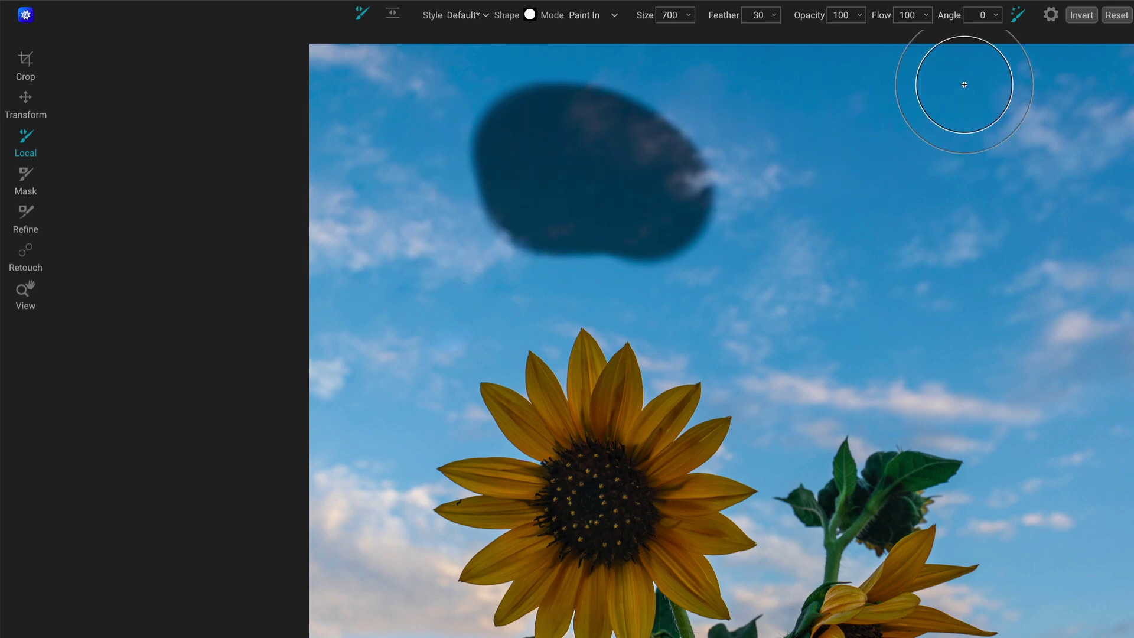
- Lower the Perfect Brush Transition to about 20, then fine-tune it to 18
{"action": "left_click", "coordinate": [1051, 15]}
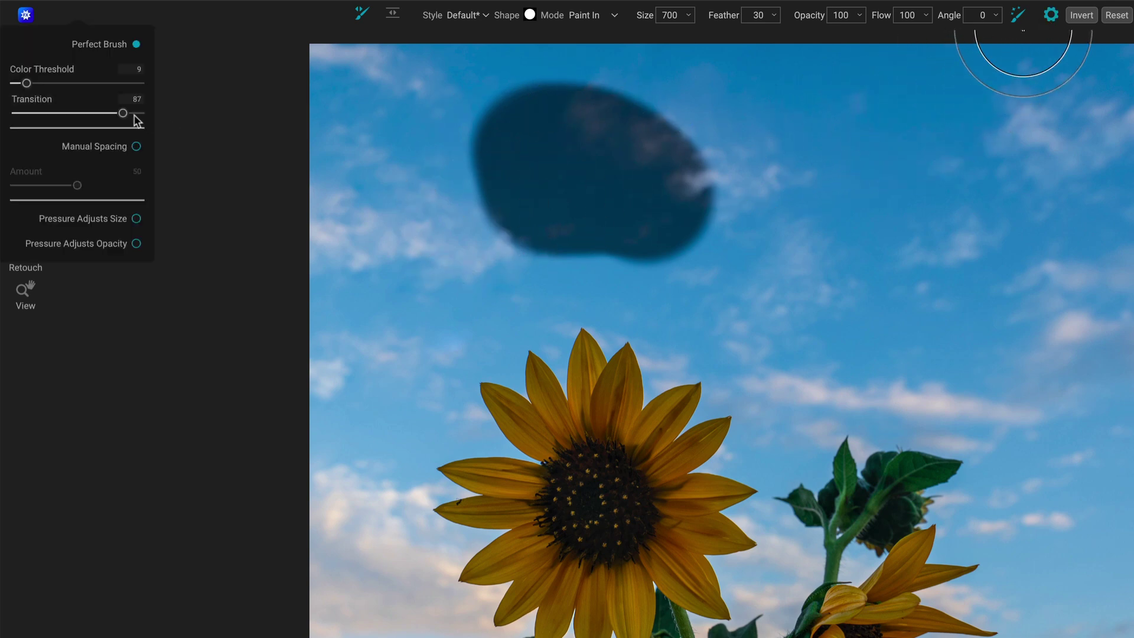
{"action": "left_click_drag", "start_coordinate": [122, 113], "coordinate": [36, 121]}
{"action": "left_click_drag", "start_coordinate": [45, 114], "coordinate": [42, 115]}
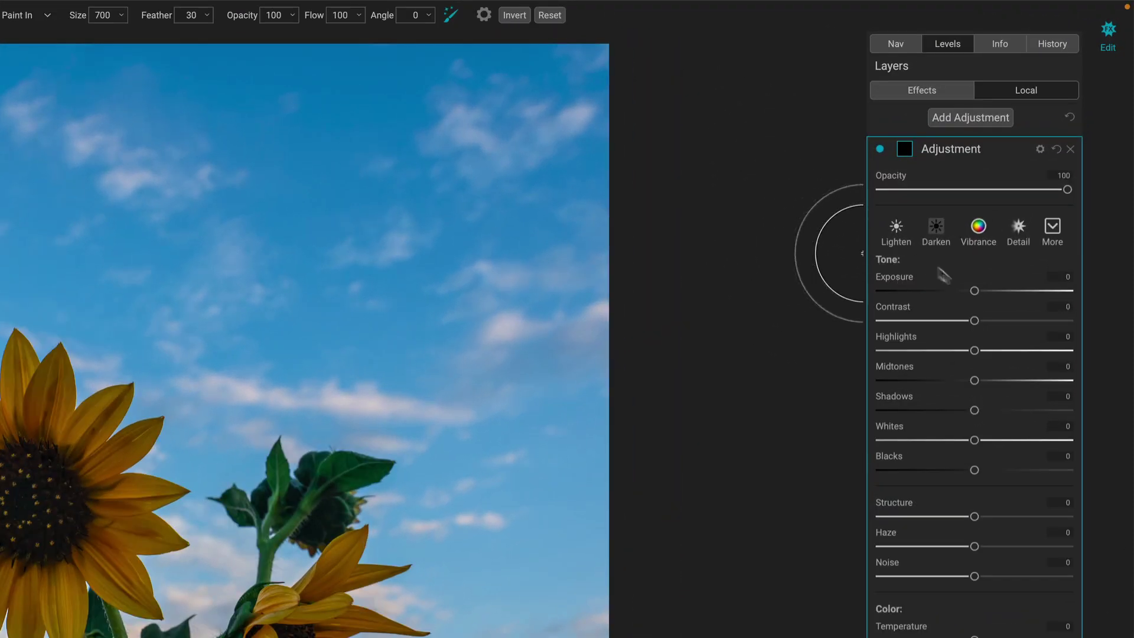
- Raise the local adjustment's Exposure to 0.8 and set the mask view mode to Red Overlay
{"action": "left_click_drag", "start_coordinate": [976, 291], "coordinate": [986, 291]}
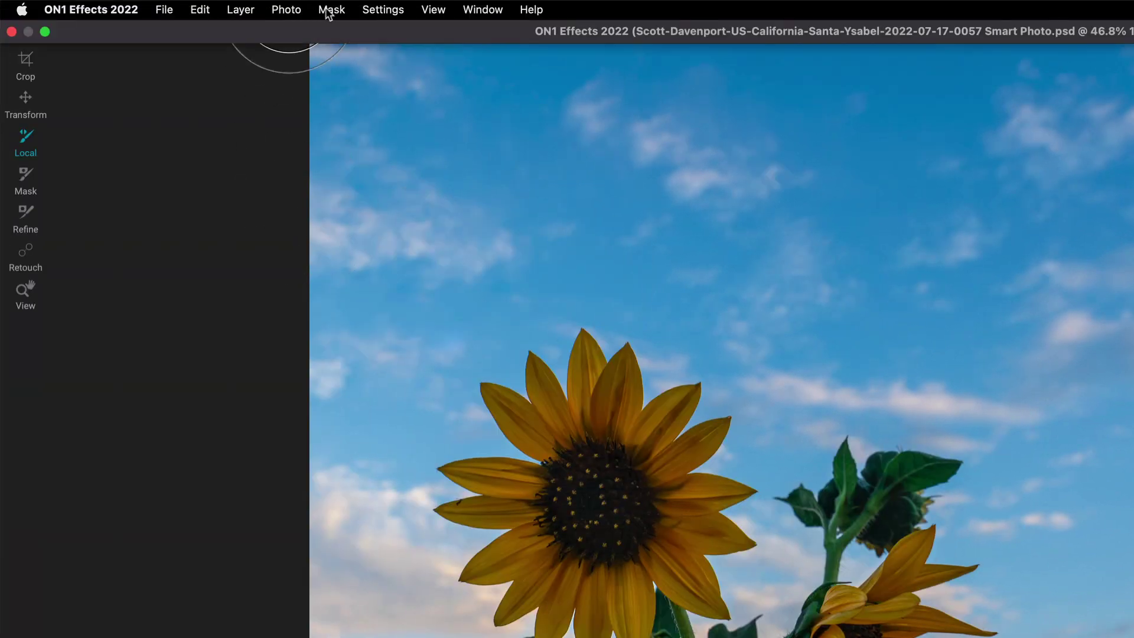
{"action": "left_click", "coordinate": [329, 10]}
{"action": "mouse_move", "coordinate": [364, 175]}
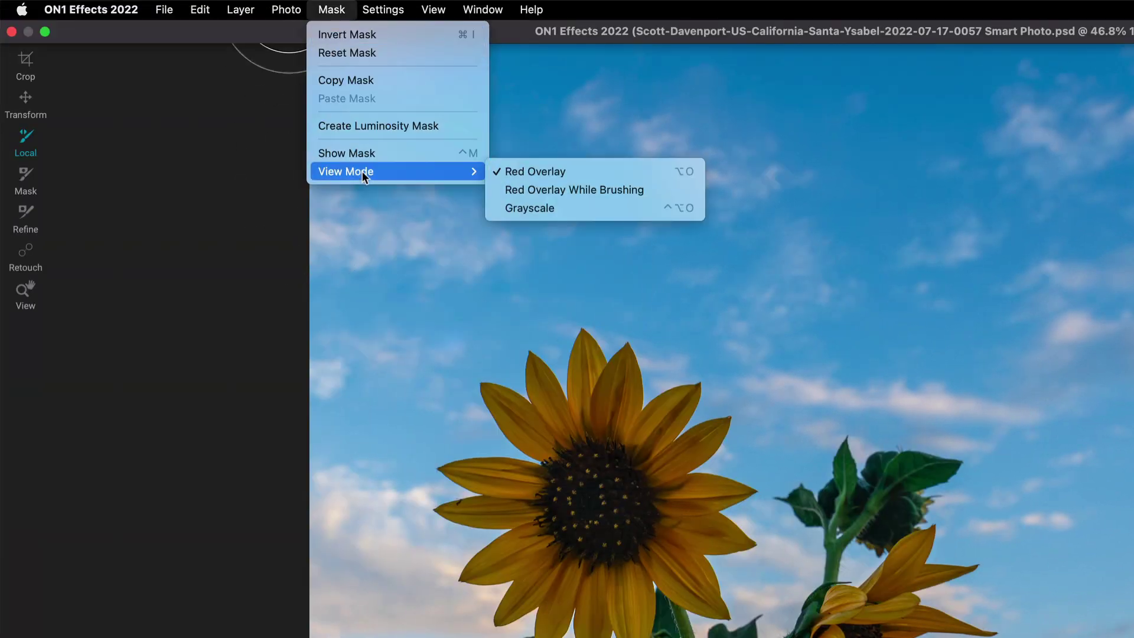
{"action": "left_click", "coordinate": [525, 176]}
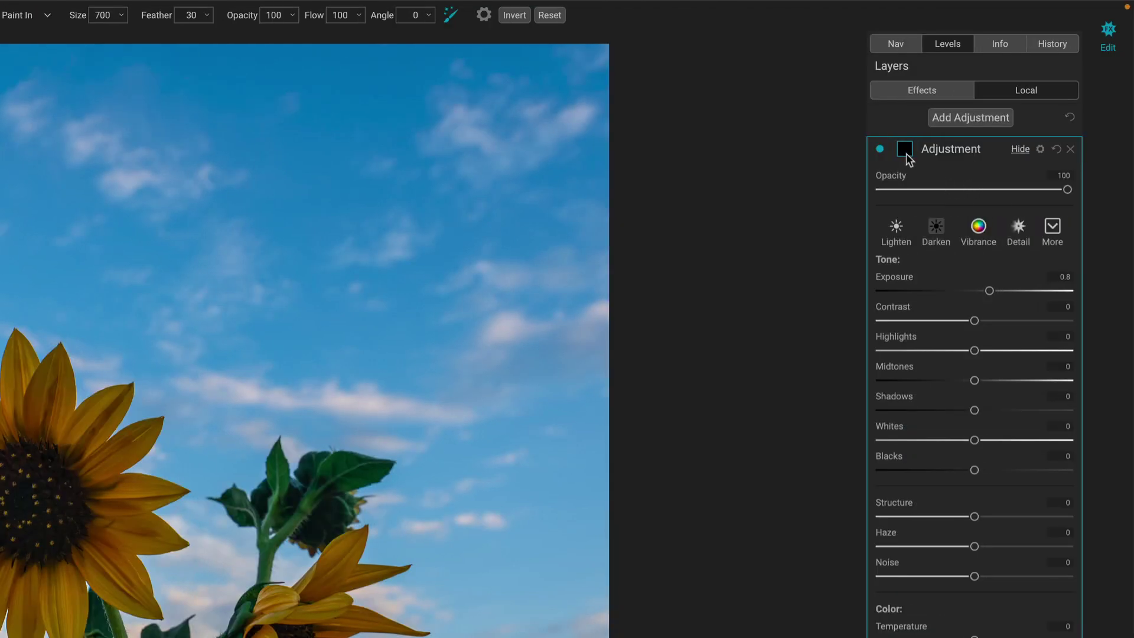
- Expand the adjustment's mask options and show the mask as a red overlay
{"action": "left_click", "coordinate": [904, 149]}
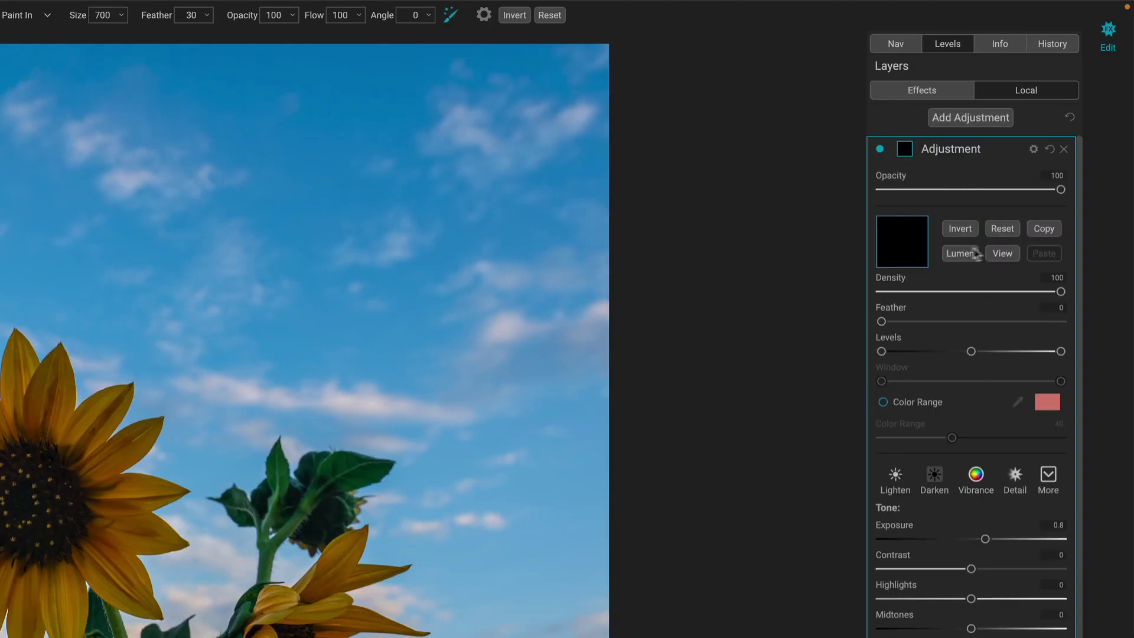
{"action": "left_click", "coordinate": [1001, 254]}
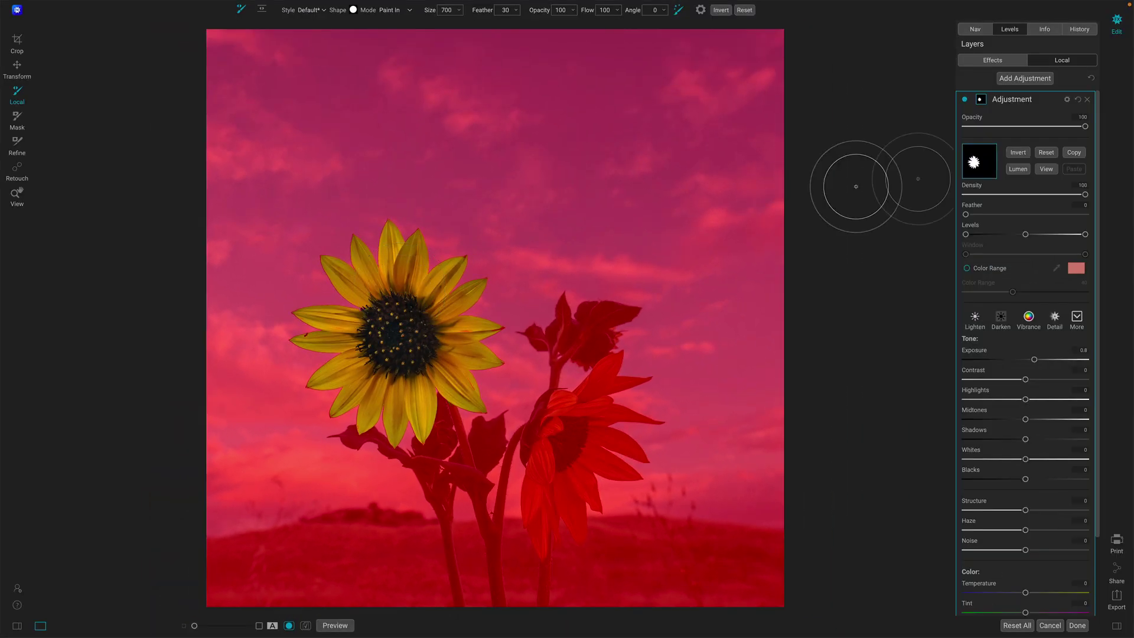
- Hide the overlay, set Exposure to 0.65, then show the red overlay to check coverage
{"action": "left_click", "coordinate": [1045, 169]}
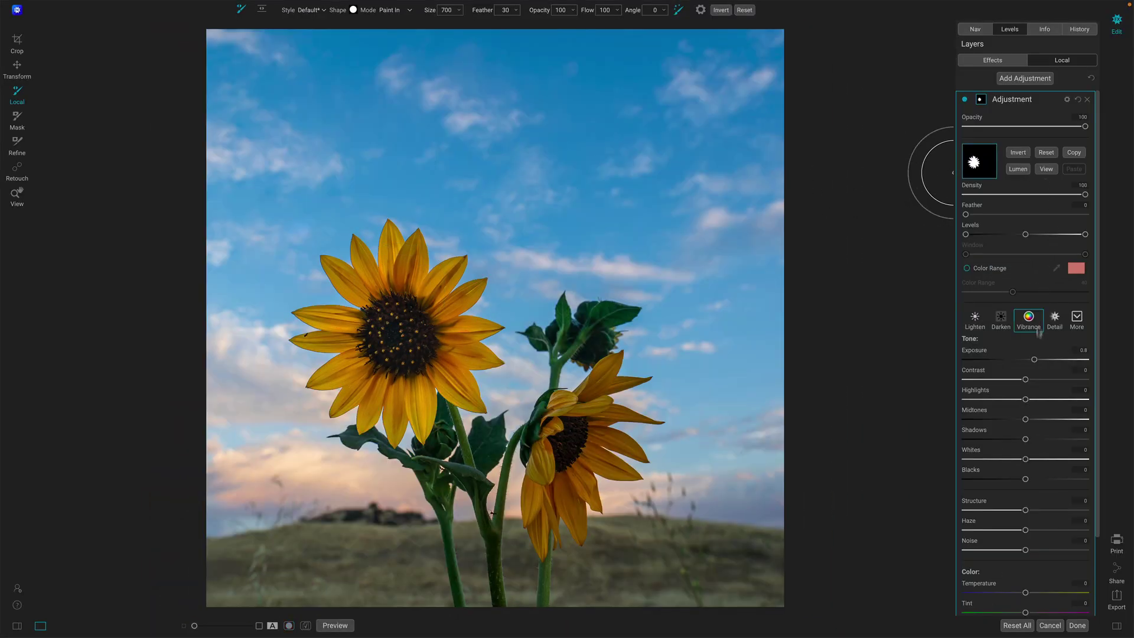
{"action": "left_click_drag", "start_coordinate": [1038, 364], "coordinate": [1035, 367]}
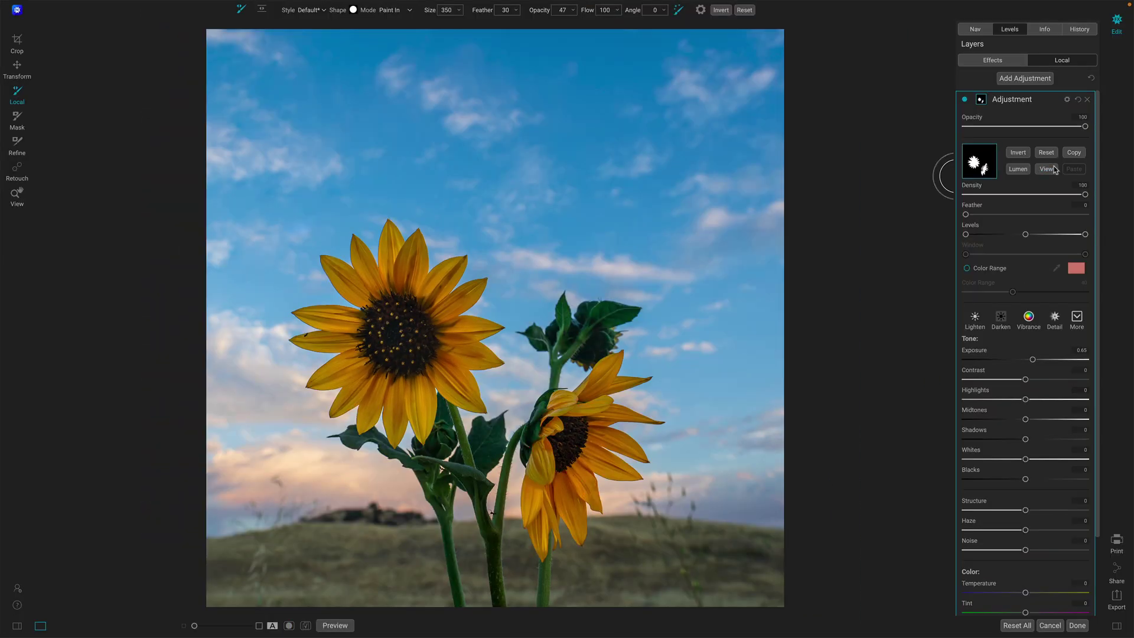
{"action": "left_click", "coordinate": [1054, 169]}
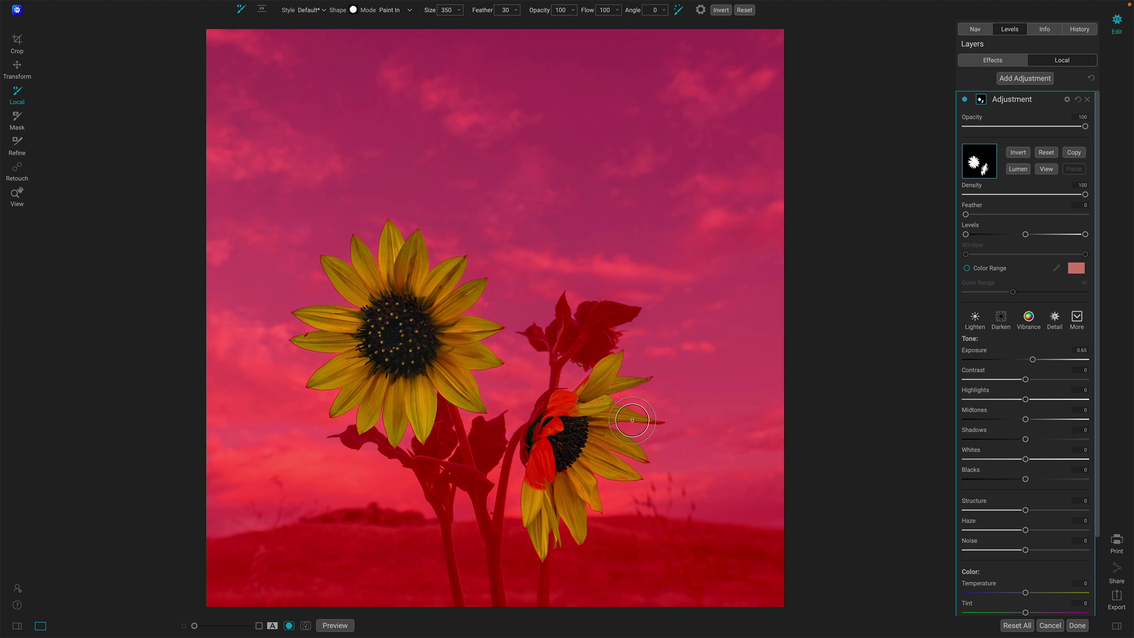
- Compare brighter and darker Exposure on the flowers, settling at 0.7, then redisplay the red overlay
{"action": "left_click", "coordinate": [1045, 170]}
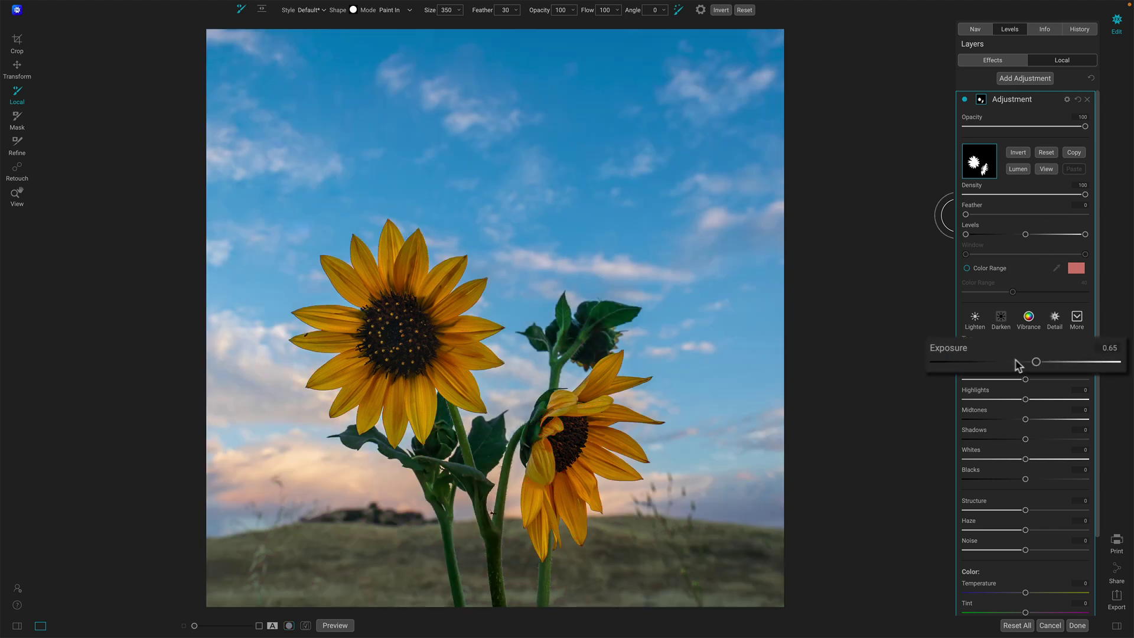
{"action": "mouse_move", "coordinate": [1036, 363]}
{"action": "left_mouse_down"}
{"action": "mouse_move", "coordinate": [1051, 362]}
{"action": "mouse_move", "coordinate": [1035, 367]}
{"action": "left_mouse_up"}
{"action": "left_click", "coordinate": [1046, 170]}
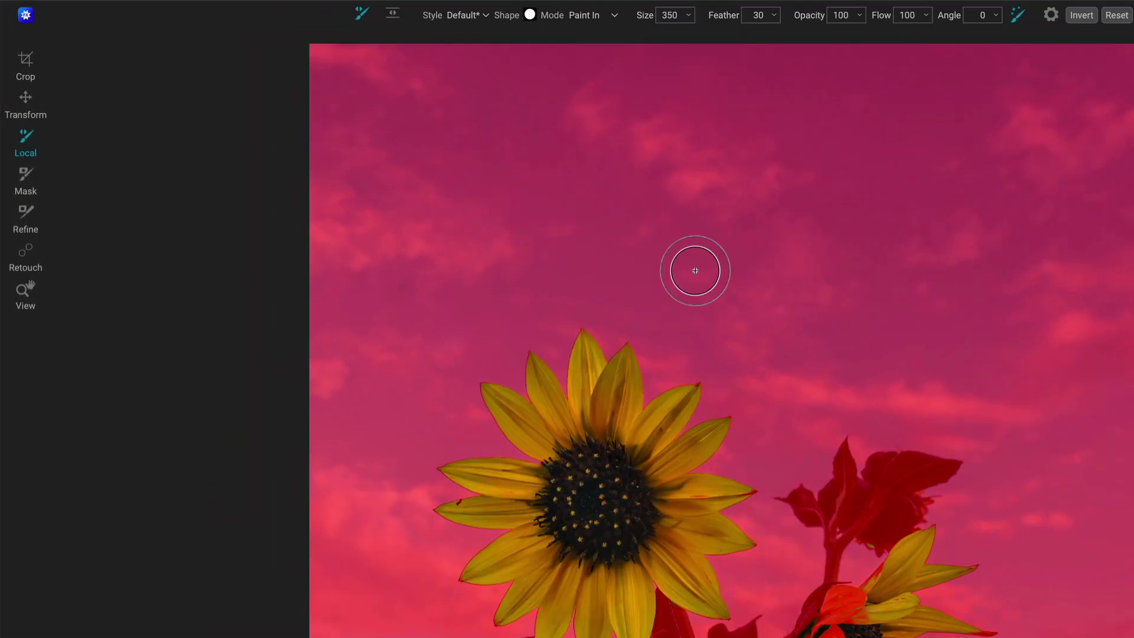
- Switch the mask view mode to Grayscale, showing both sunflowers white on black
{"action": "left_click", "coordinate": [331, 10]}
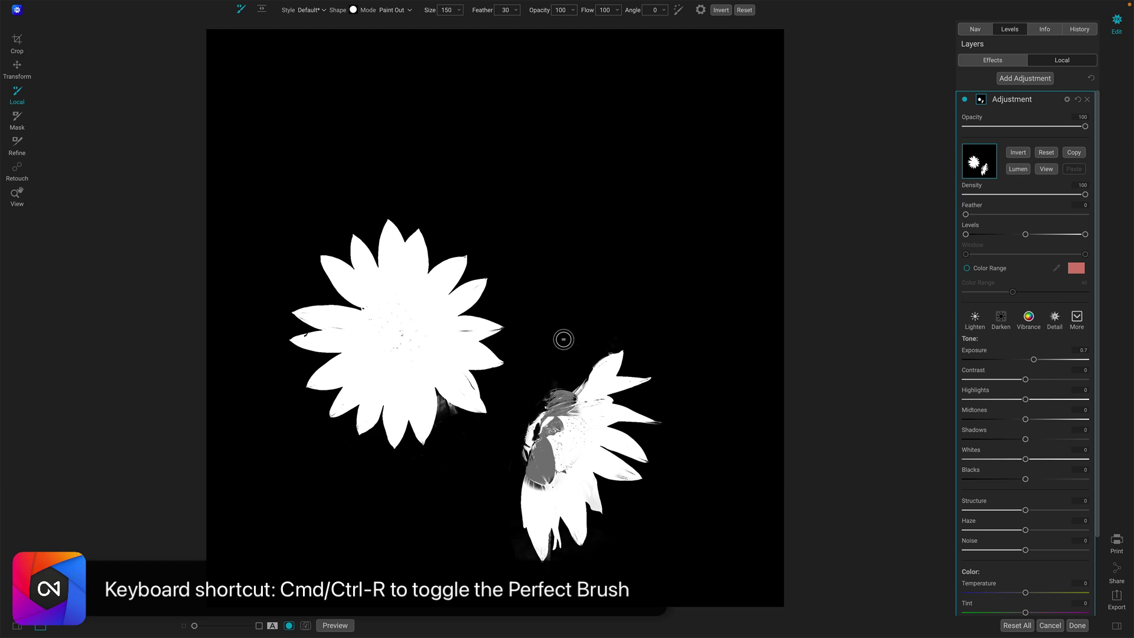
- Toggle the Perfect Brush on with Ctrl+R
{"action": "key", "text": "ctrl+r"}
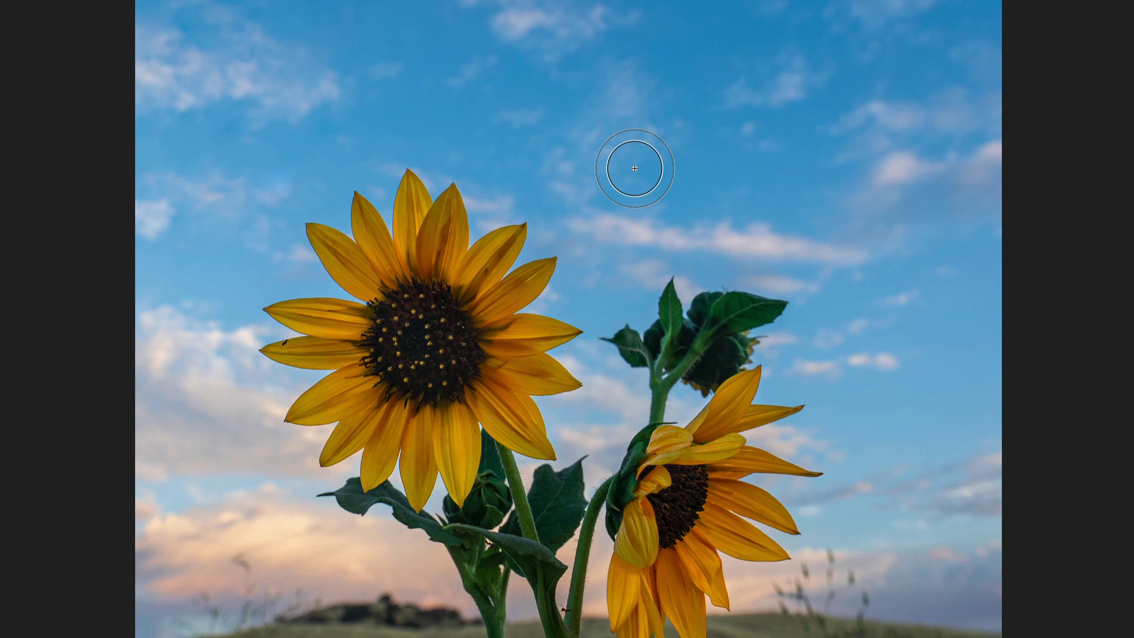
- Preview the original, unbrightened photo for a before-and-after comparison
{"action": "left_click", "coordinate": [635, 169]}
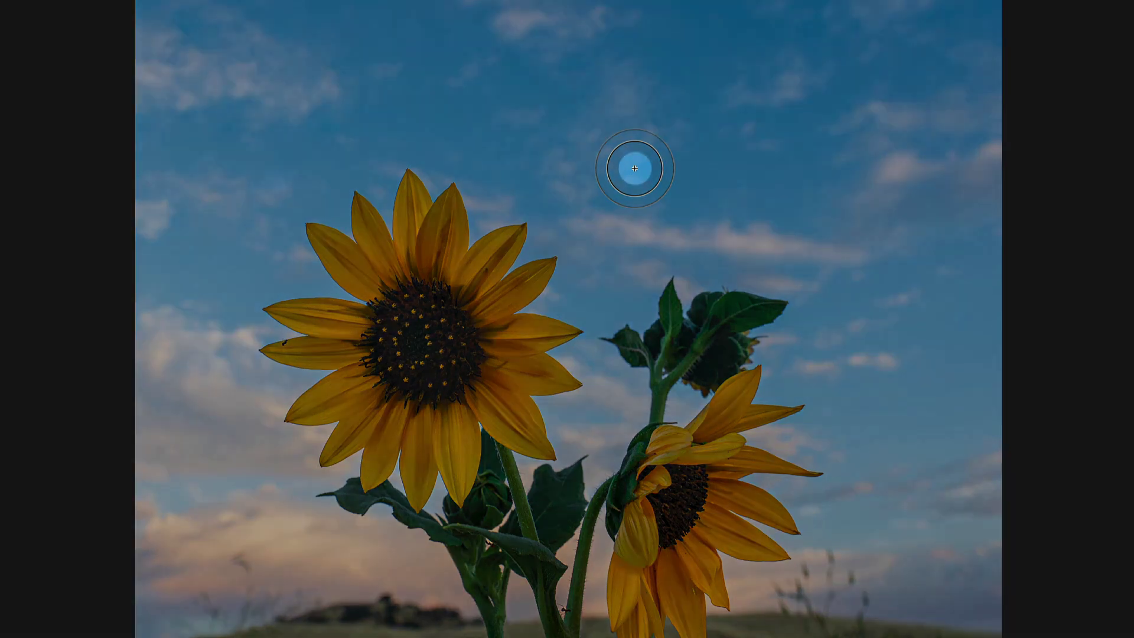